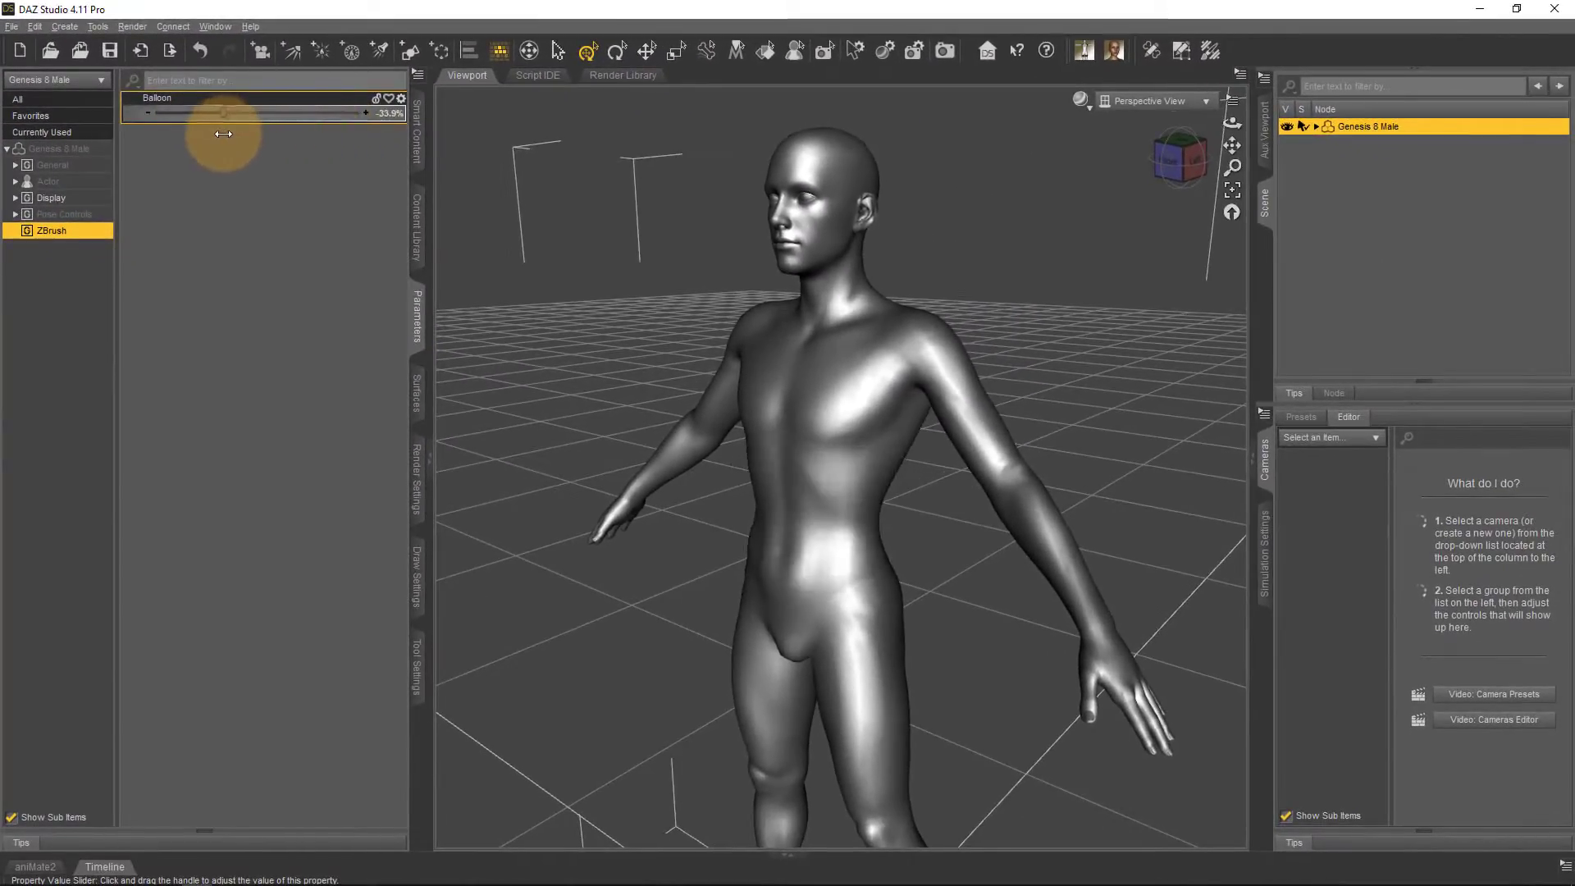
# Step: Set Genesis 8 Male's ZBrush Balloon morph to 100% so the belly inflates
pyautogui.moveTo(354, 128); pyautogui.dragTo(386, 119)
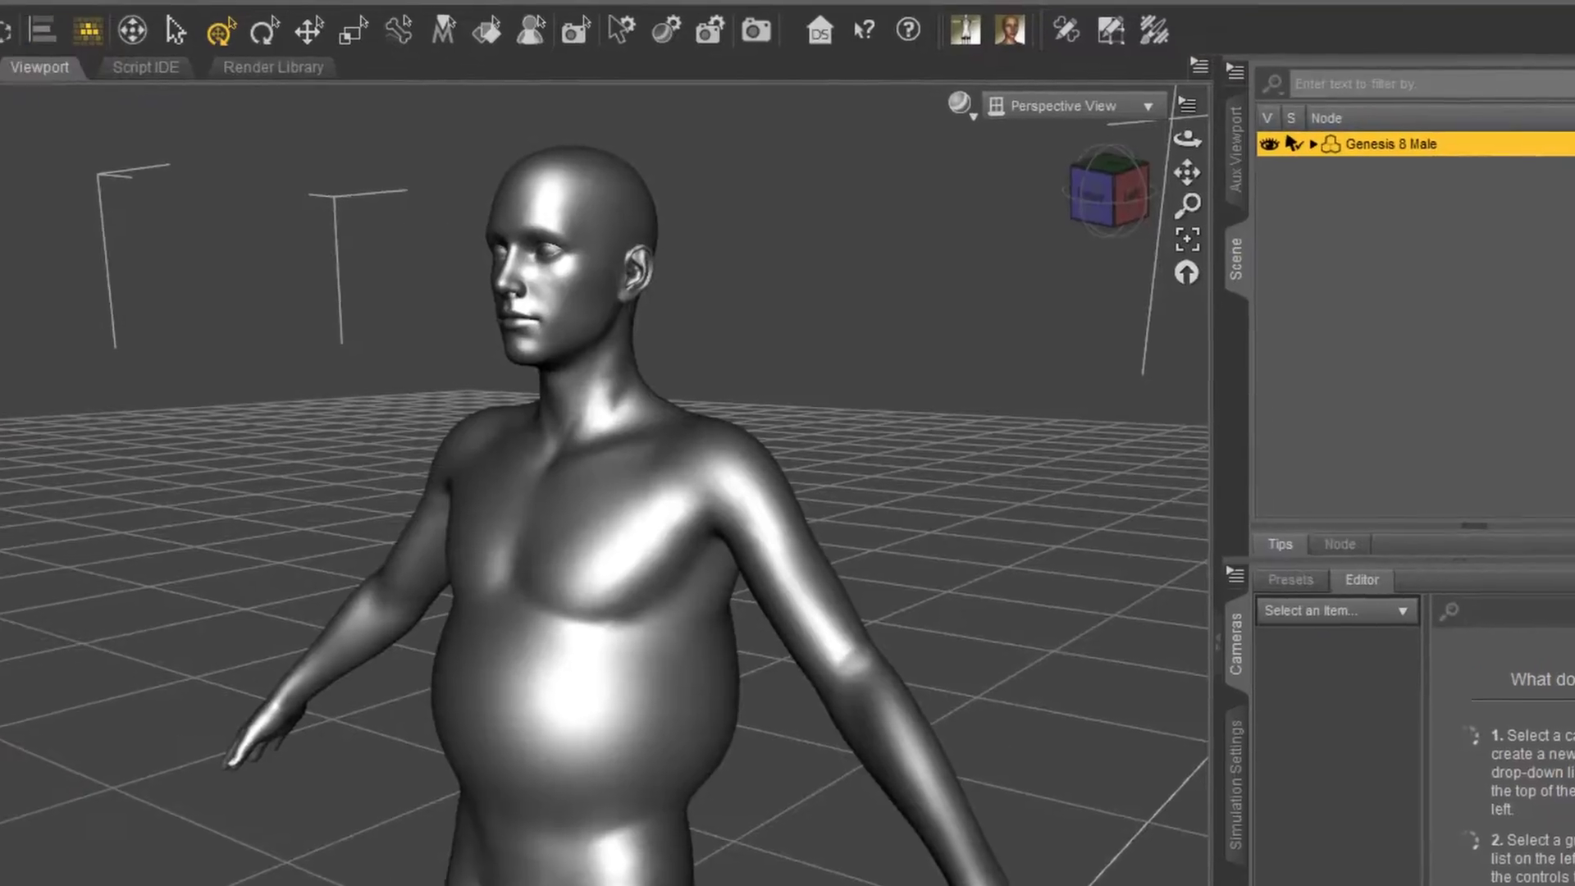
# Step: Open the File > Save As > Support Asset > Morph Asset(s) save options
pyautogui.click(16, 10)
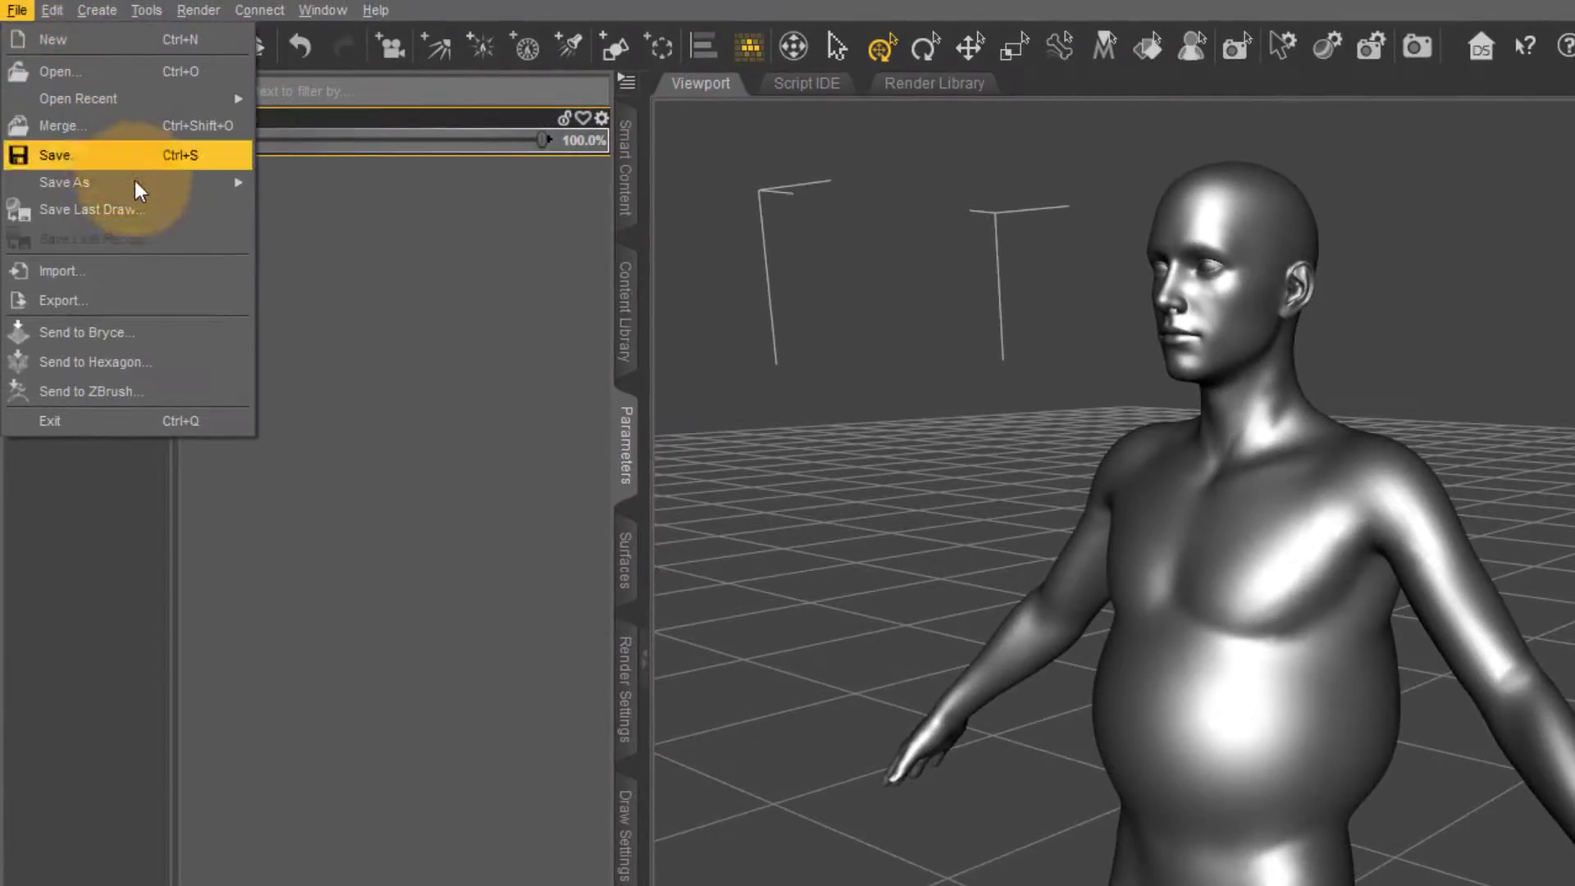
pyautogui.moveTo(135, 184)
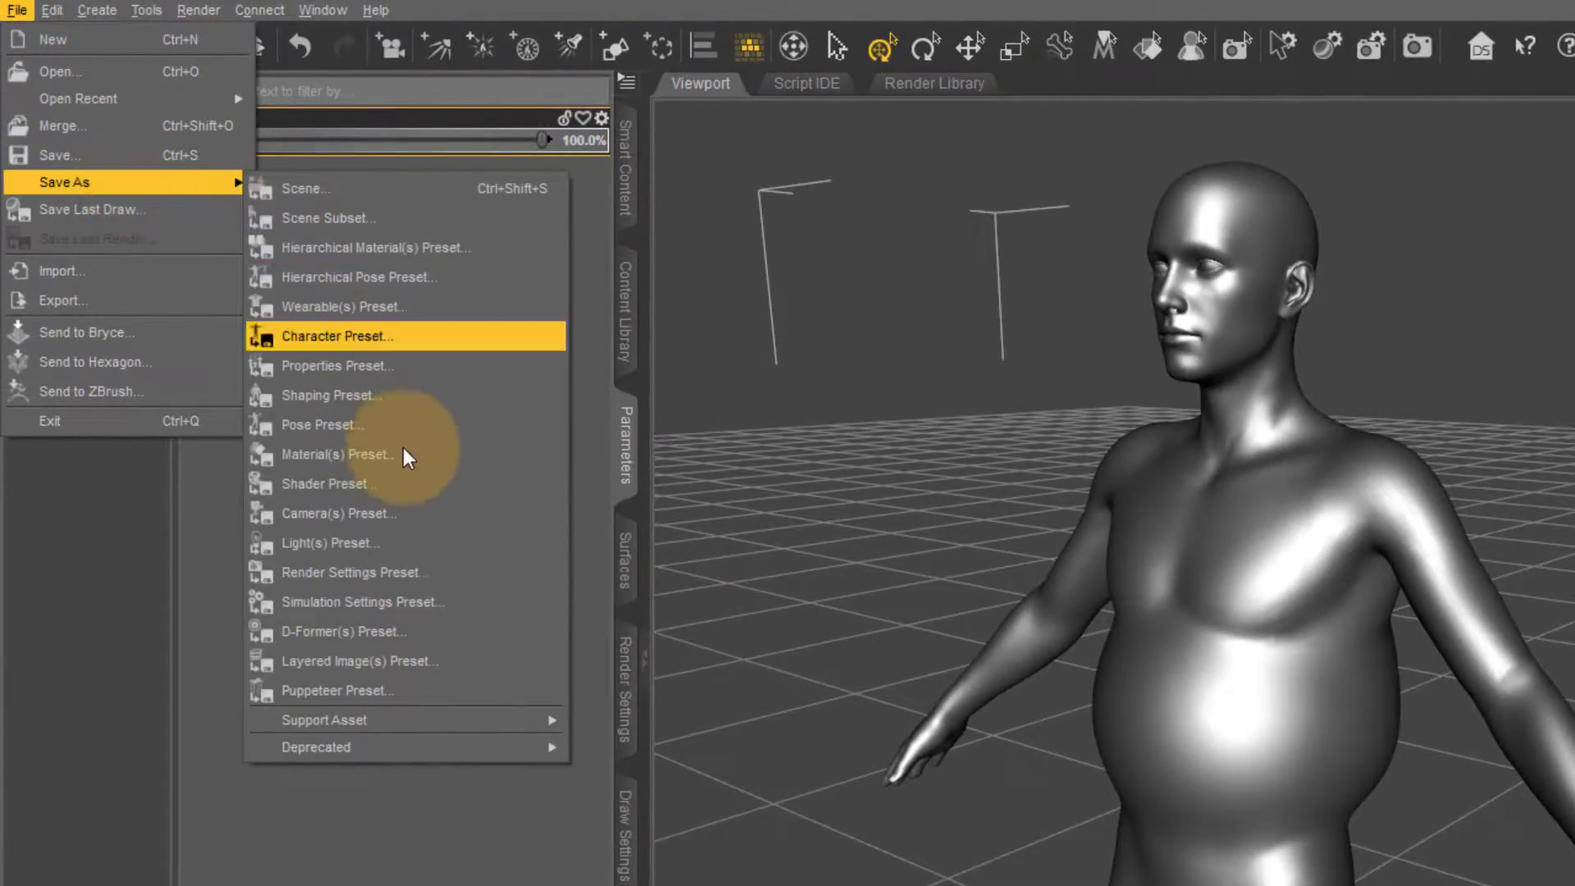
pyautogui.moveTo(440, 721)
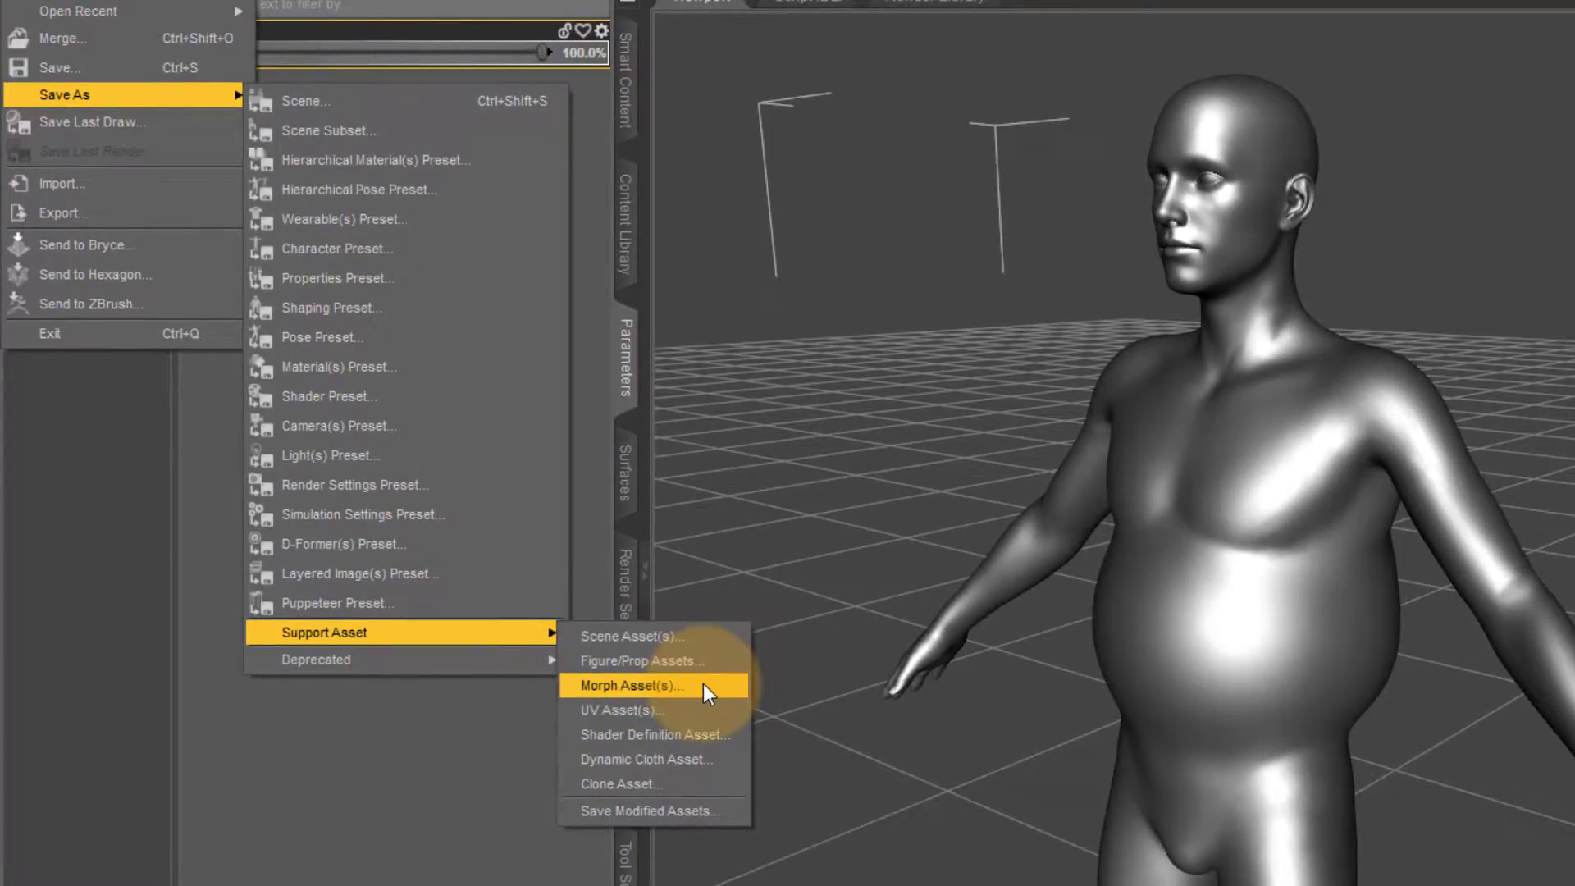
pyautogui.click(702, 682)
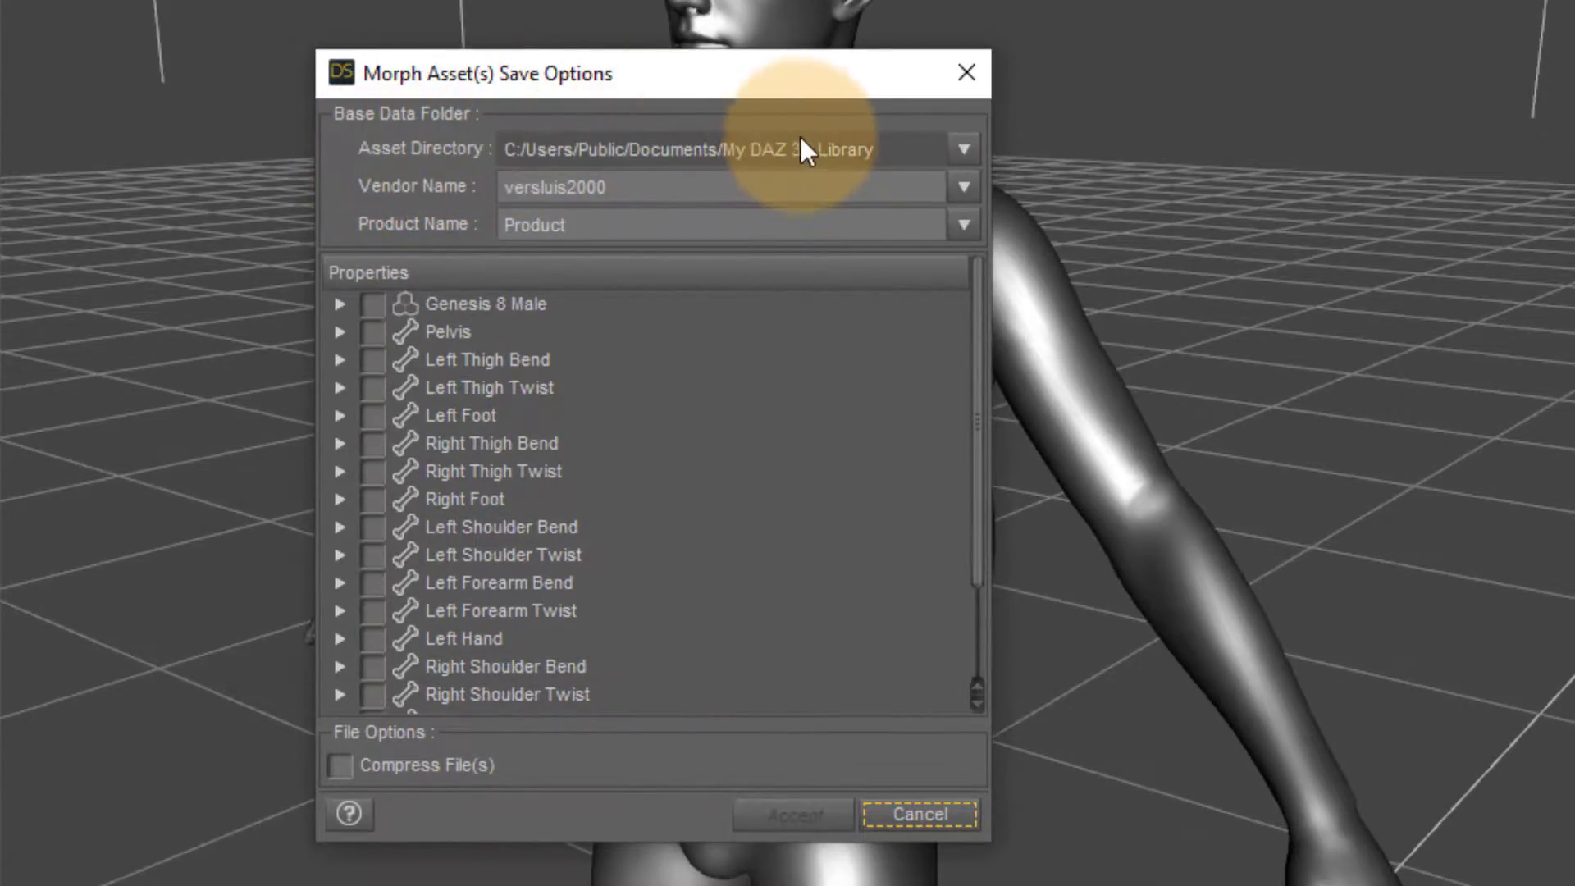
# Step: Keep My DAZ 3D Library as asset directory, set Vendor Name to the author's own name, and select Product Name
pyautogui.click(966, 151)
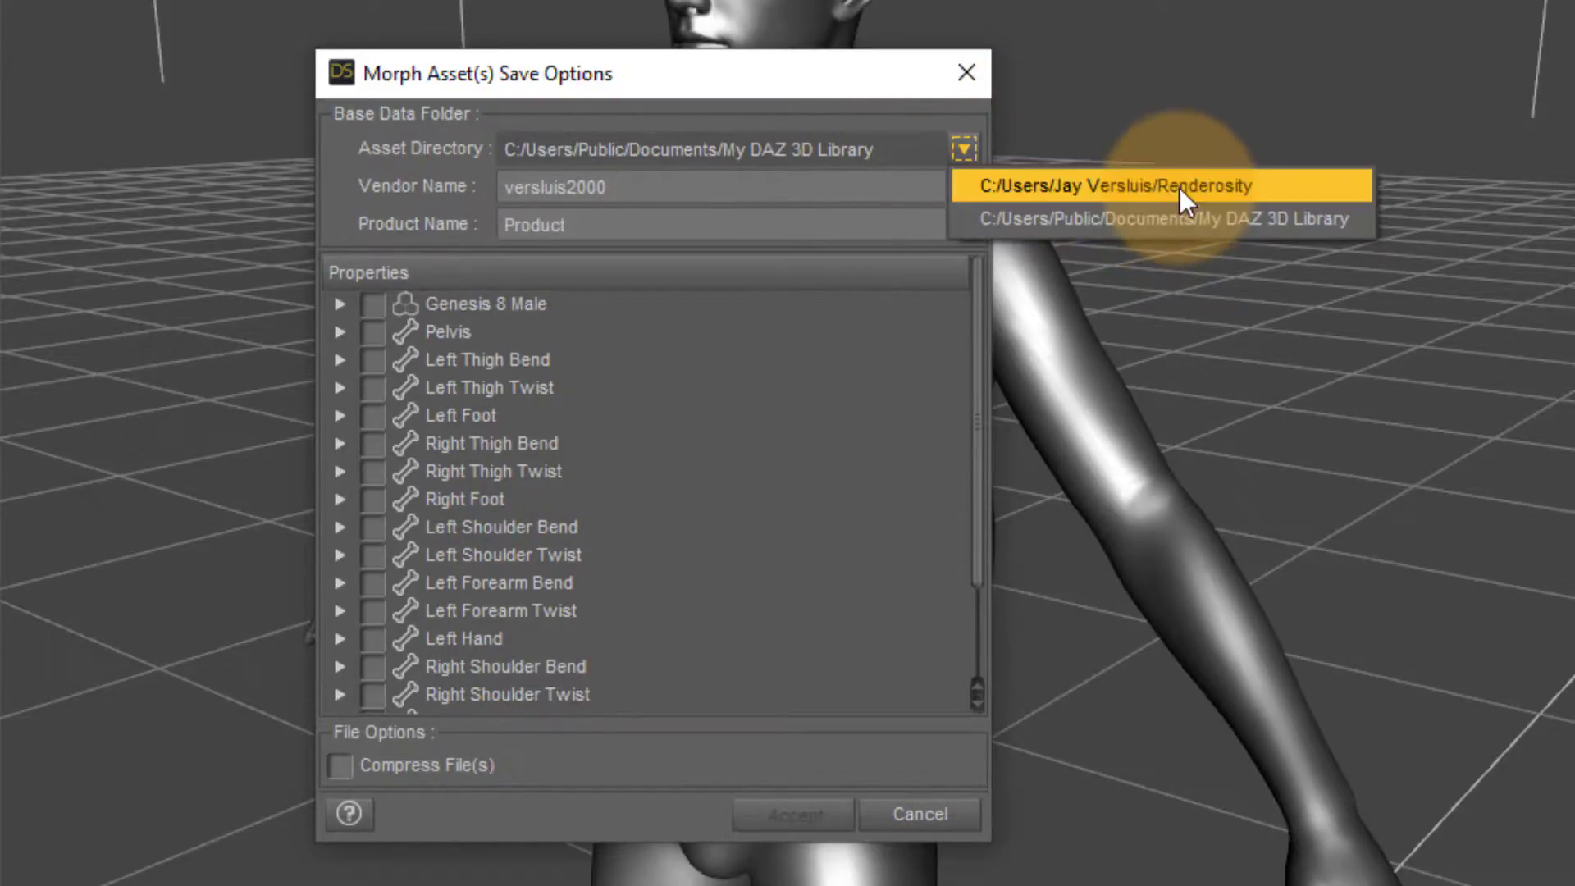
pyautogui.click(1323, 218)
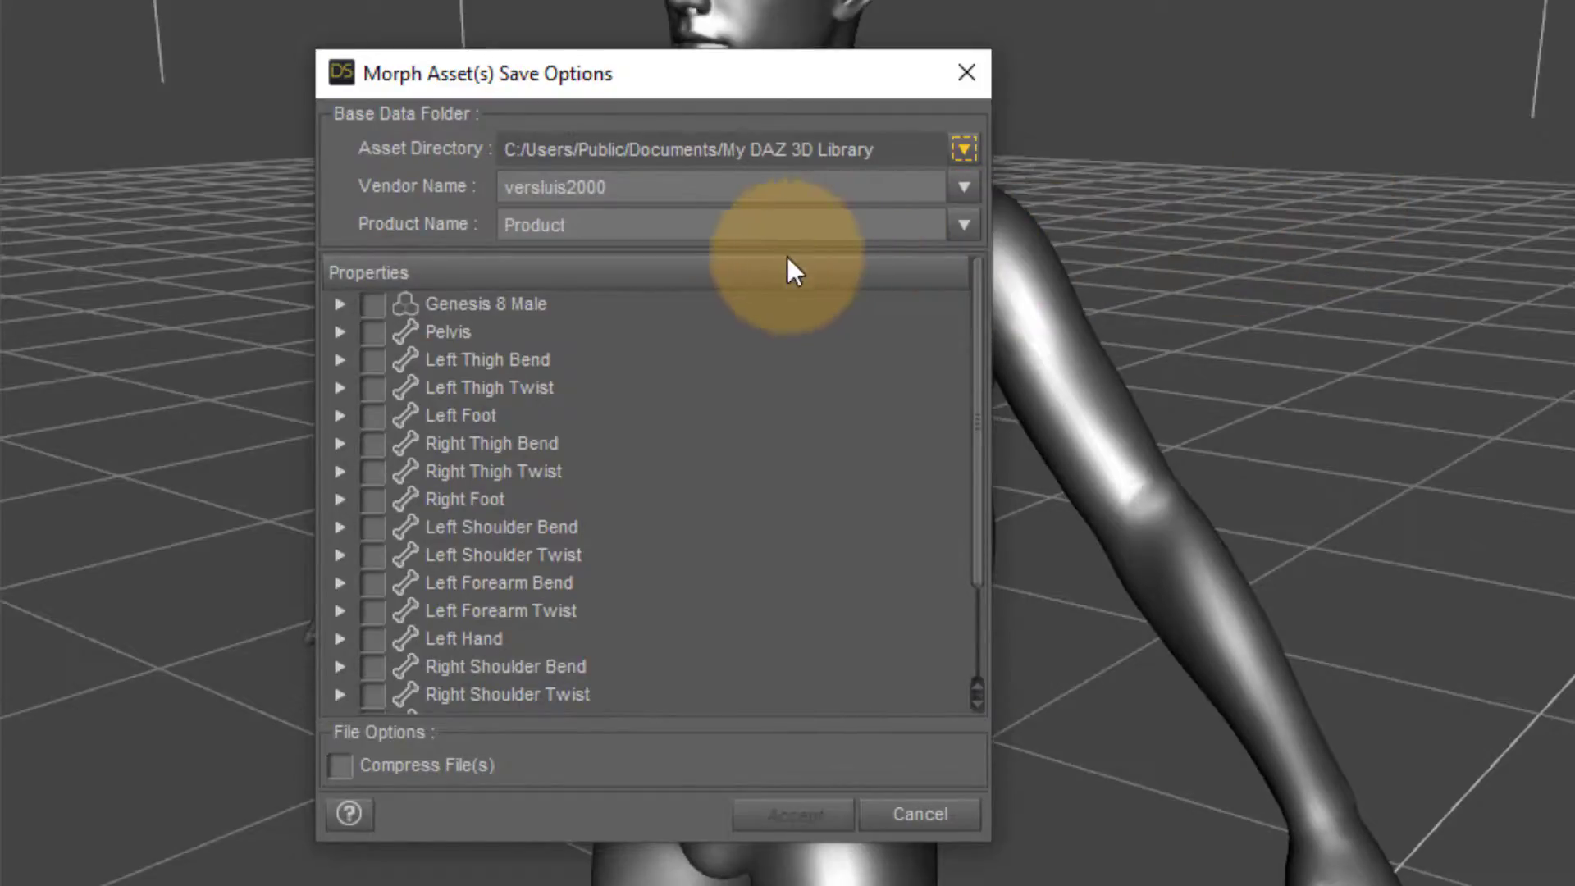
pyautogui.click(672, 182)
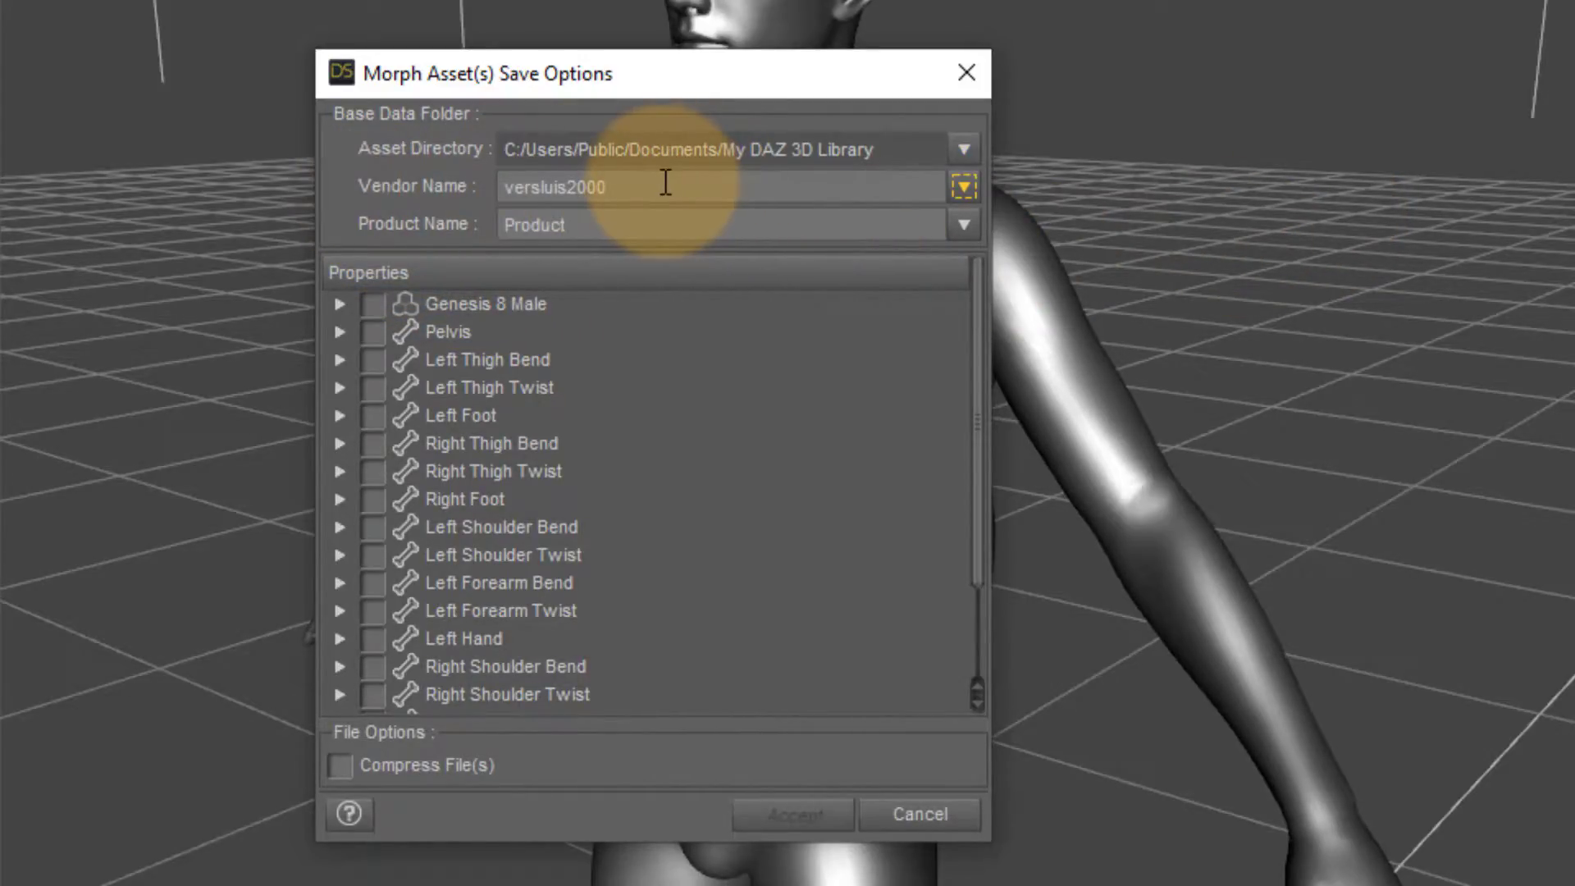
pyautogui.doubleClick(666, 183)
pyautogui.write('Jay V')
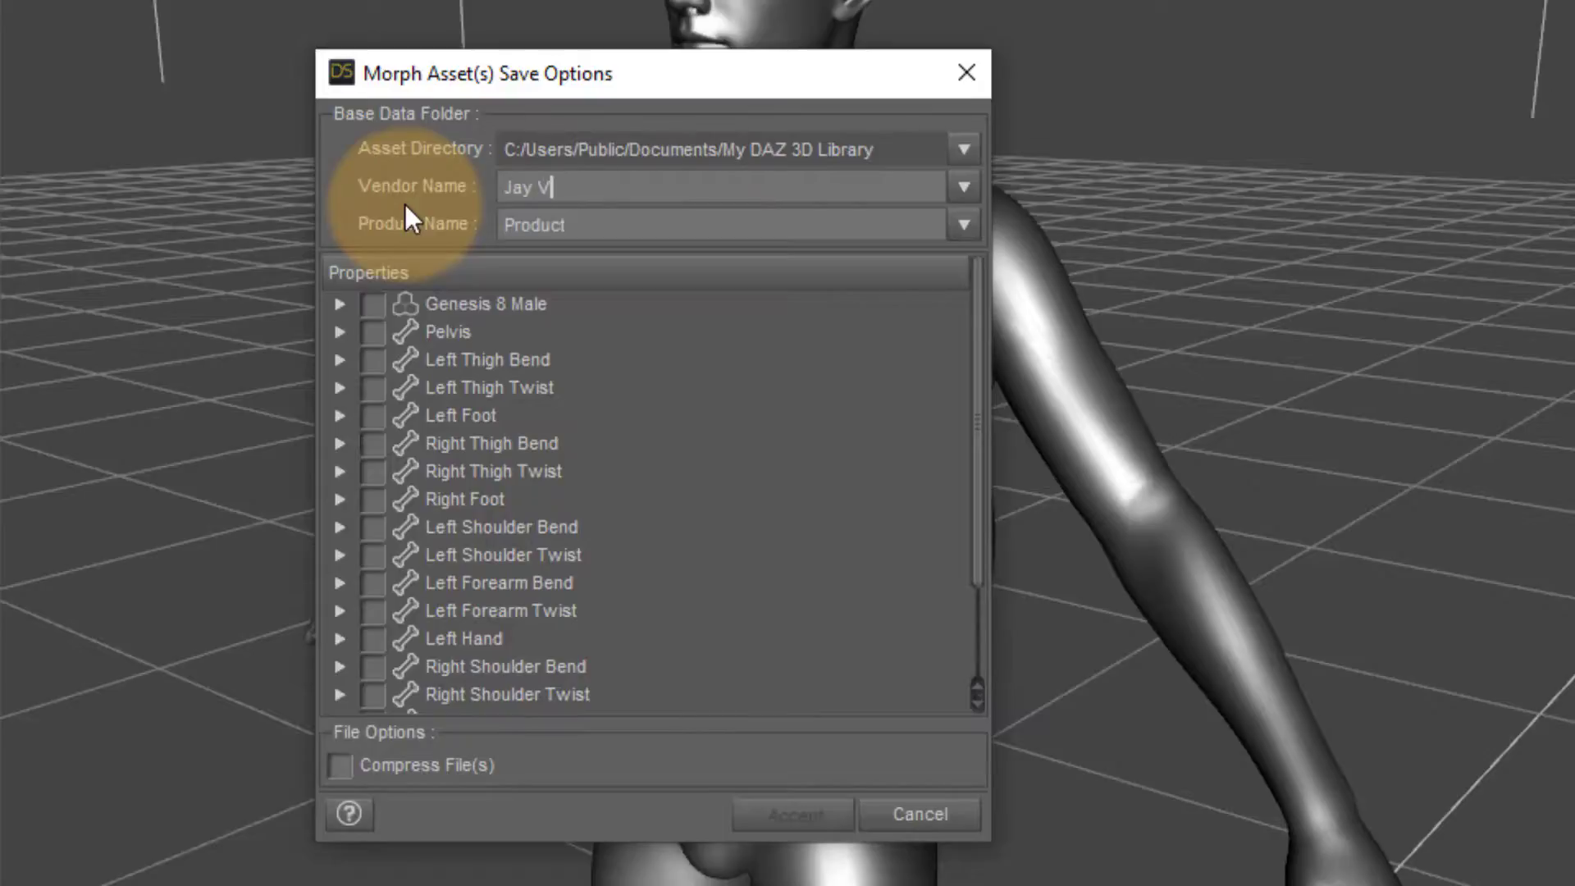
pyautogui.write('ersluis')
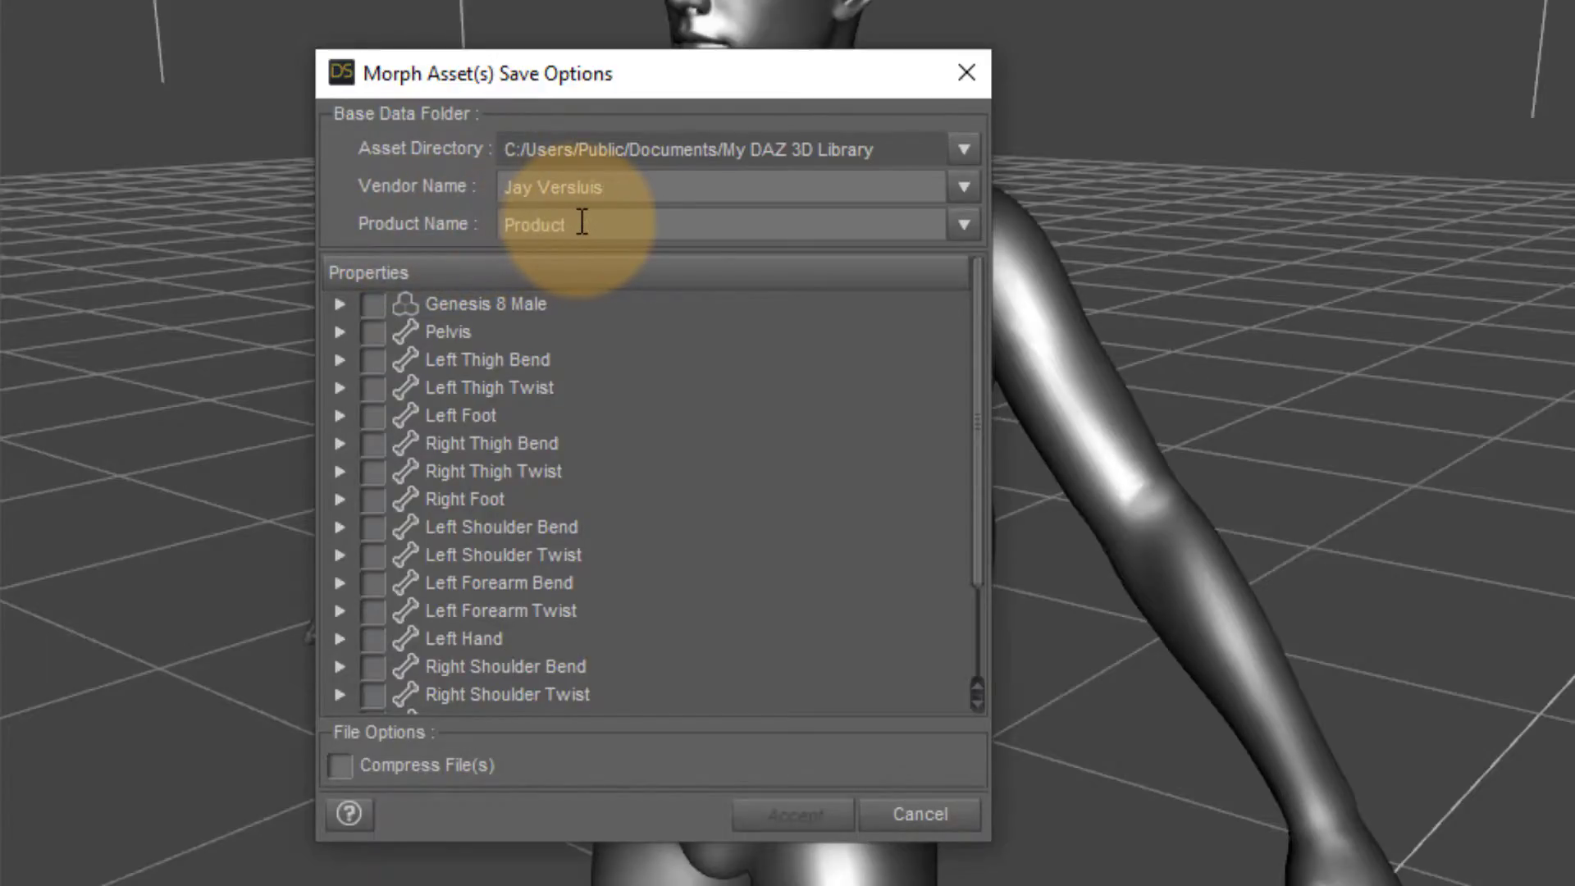
pyautogui.doubleClick(513, 225)
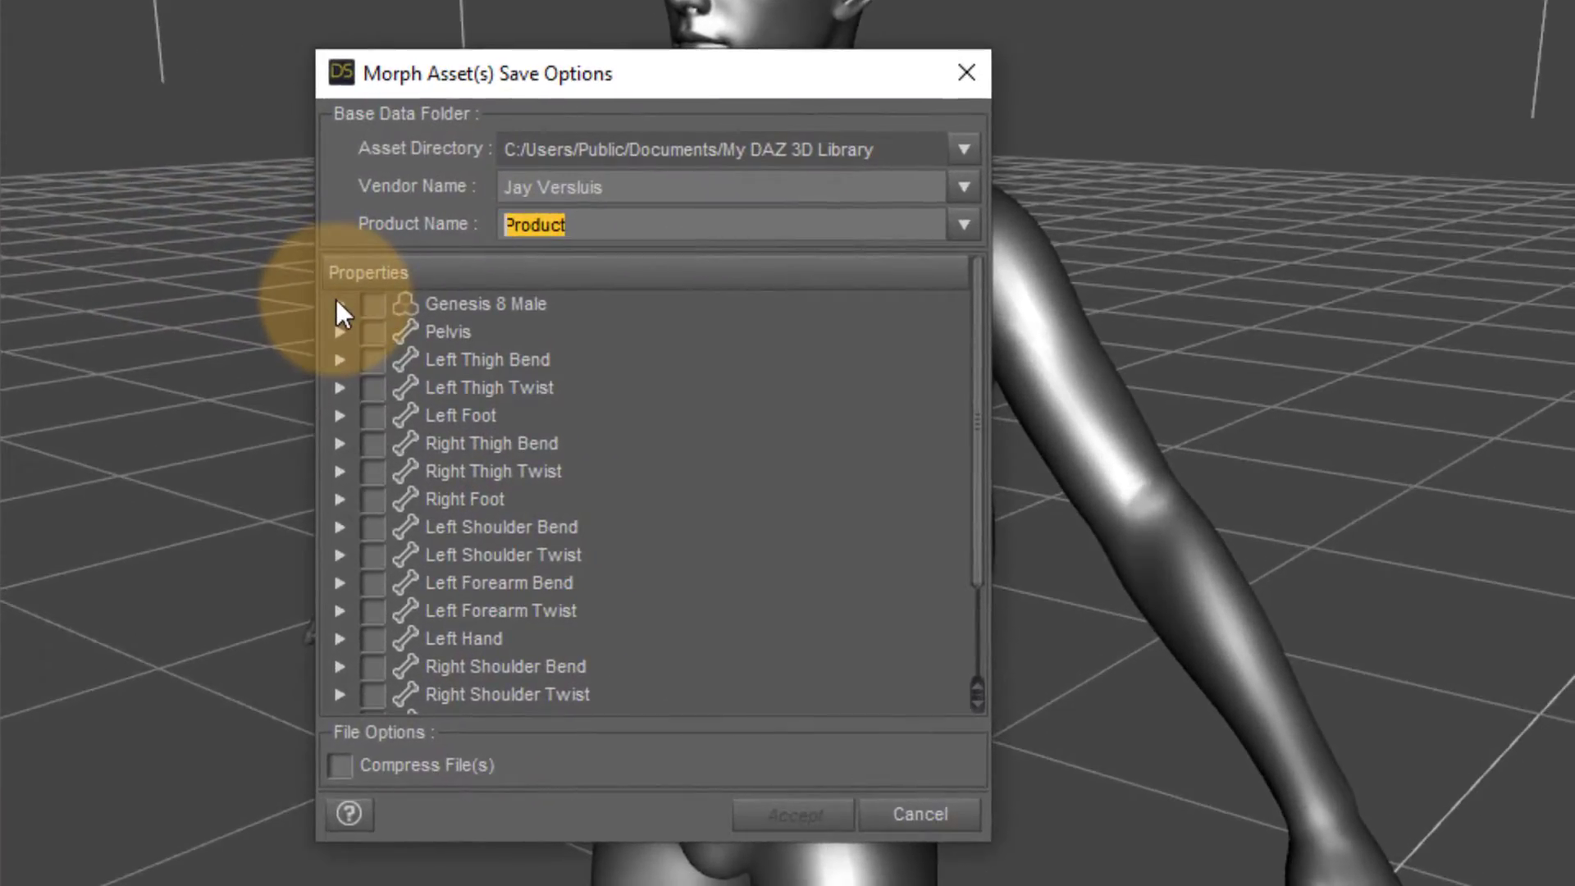
# Step: Tick only the Balloon morph under Genesis 8 Male > ZBrush and accept the save
pyautogui.click(339, 306)
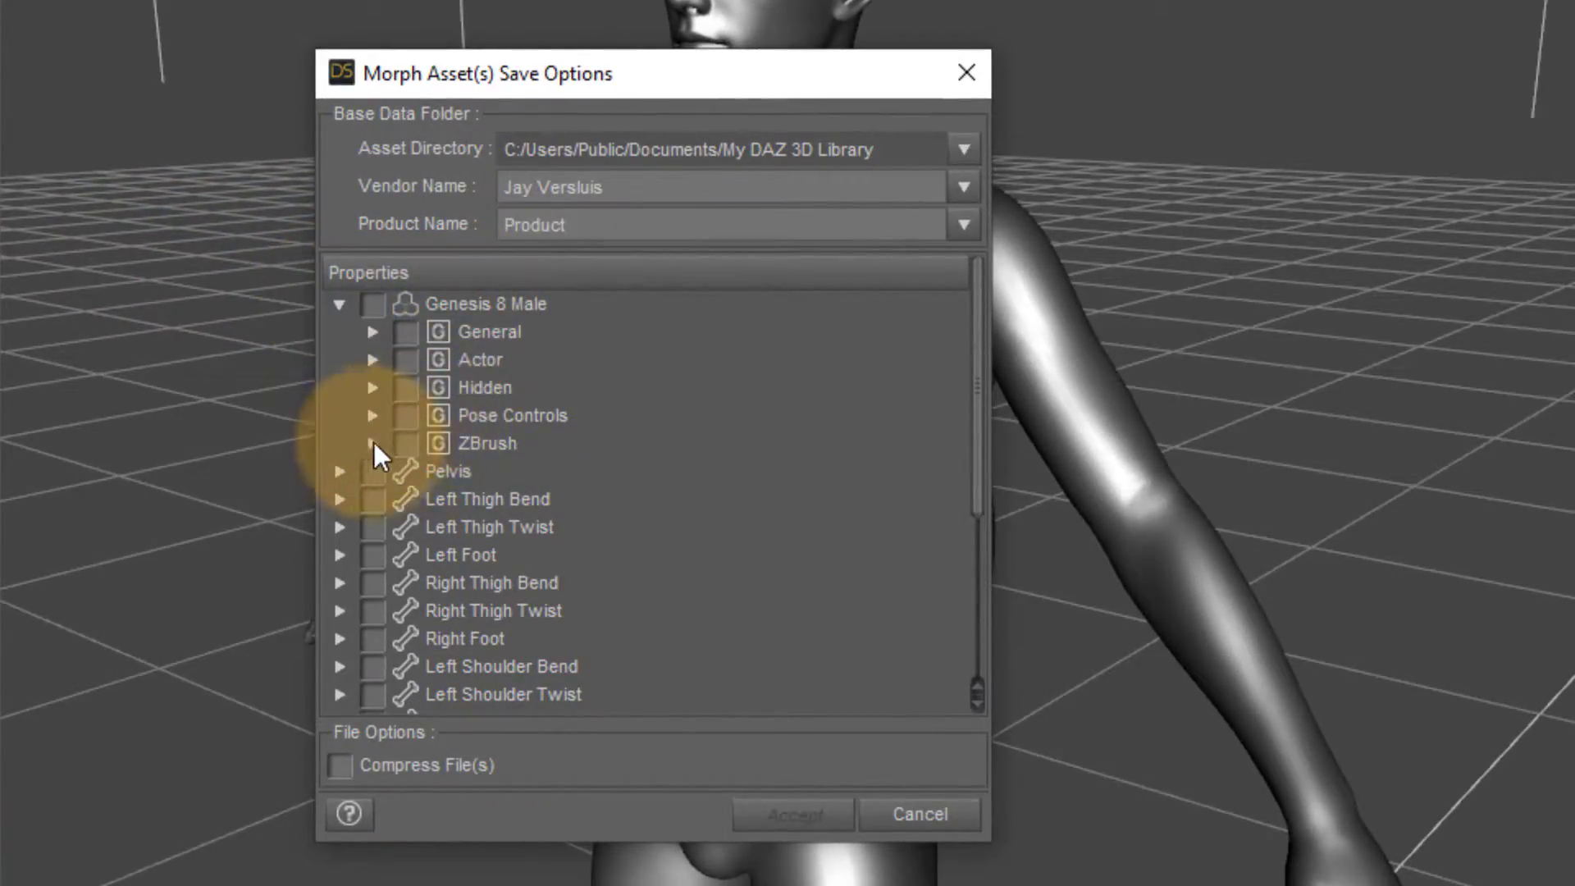
pyautogui.click(372, 443)
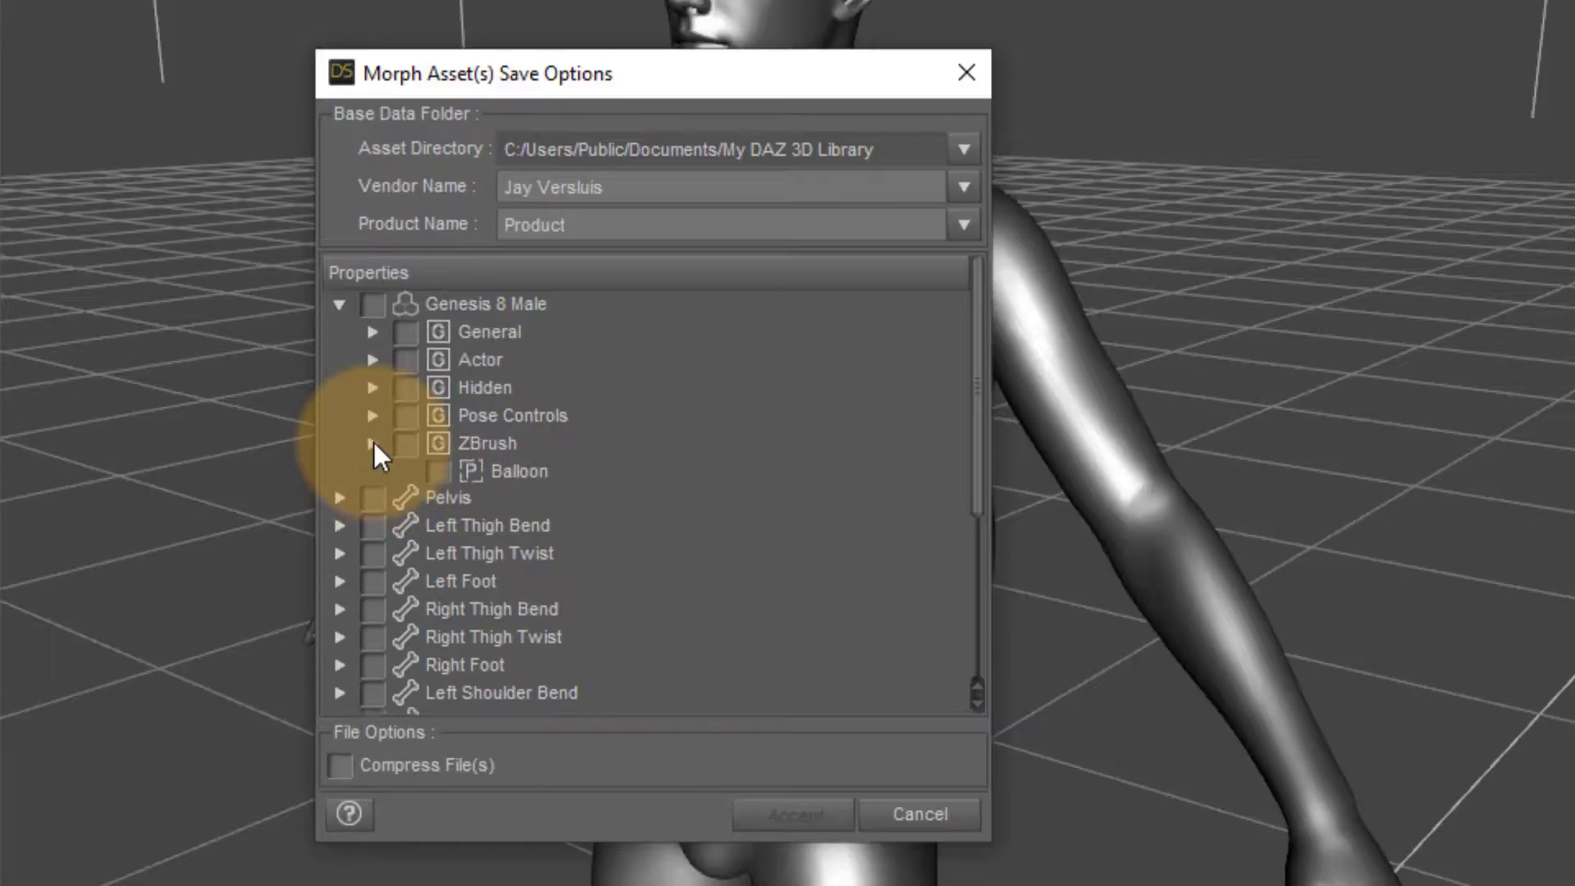
pyautogui.click(443, 474)
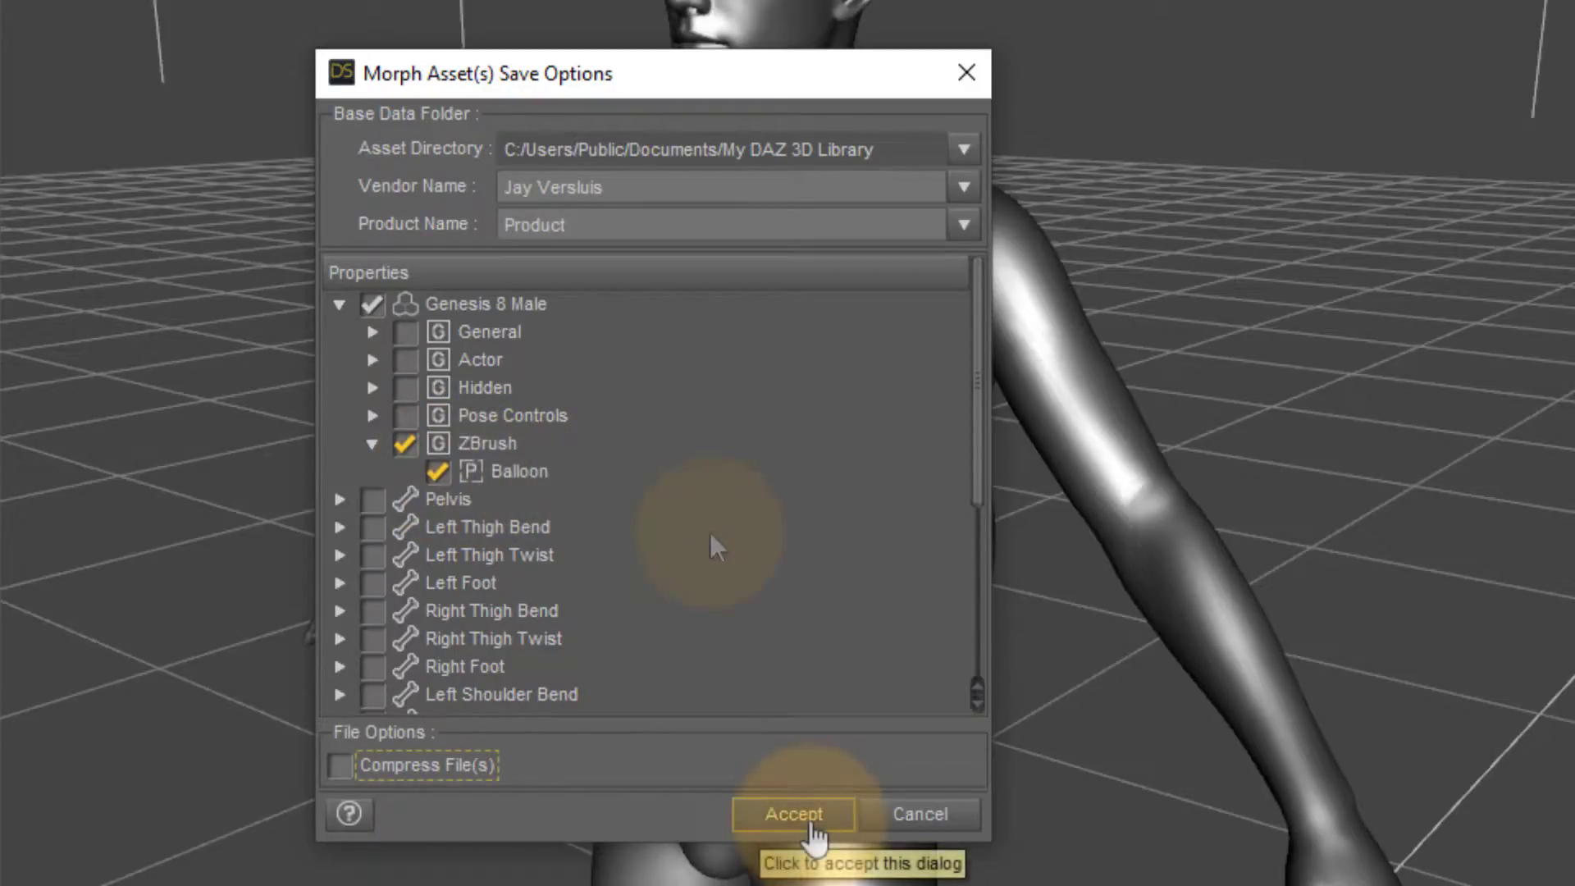
pyautogui.click(794, 814)
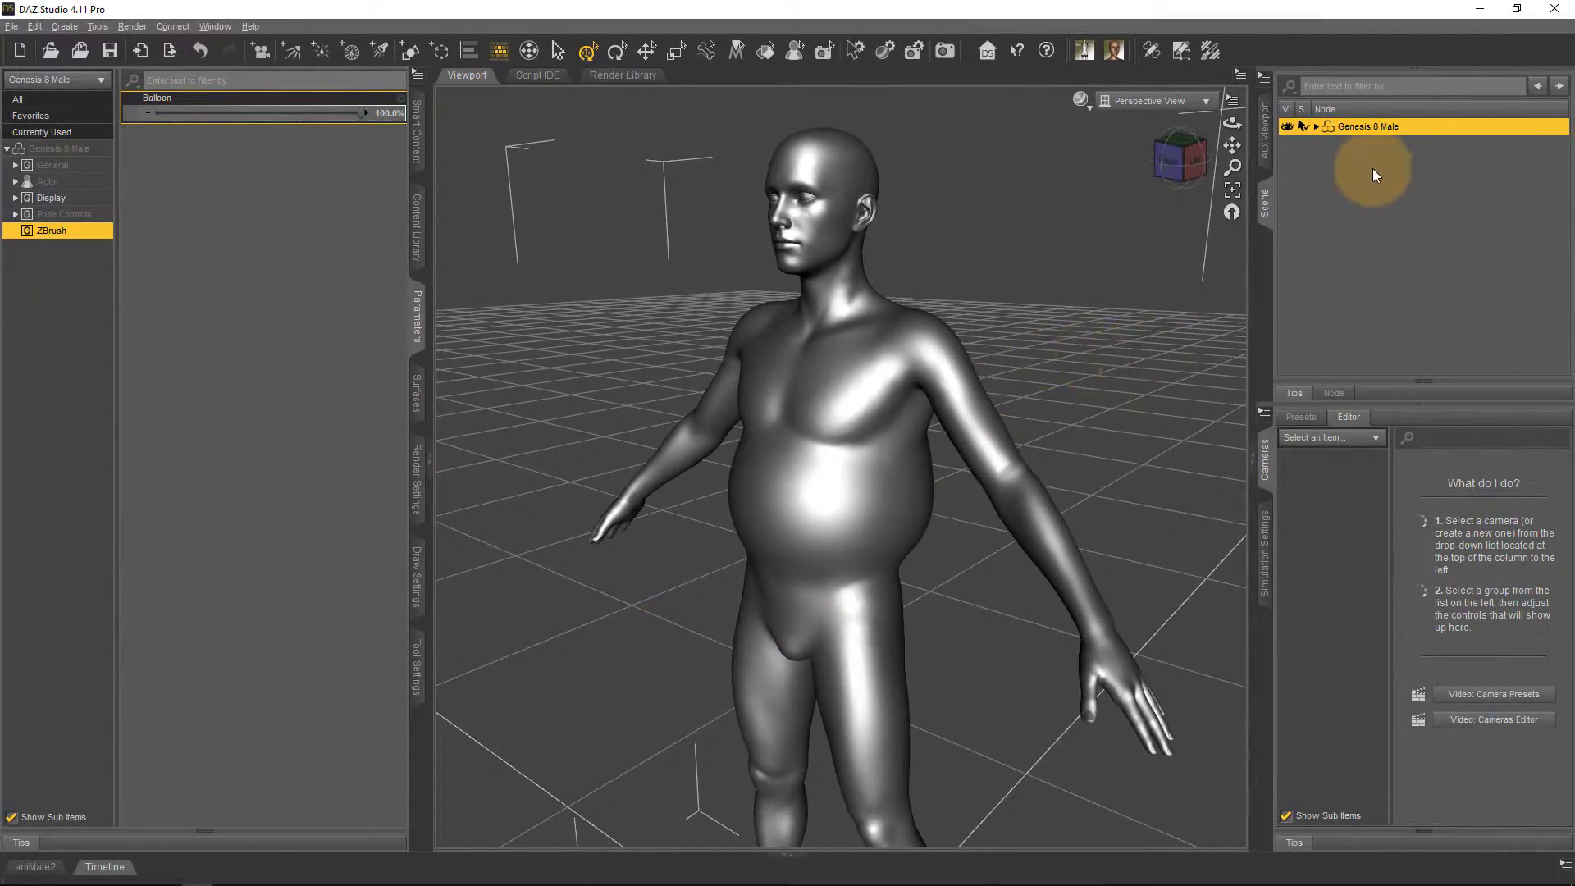
# Step: Replace the figure with Genesis 8 Male Dev Load and dial its Balloon morph to 100%
pyautogui.press('Delete')
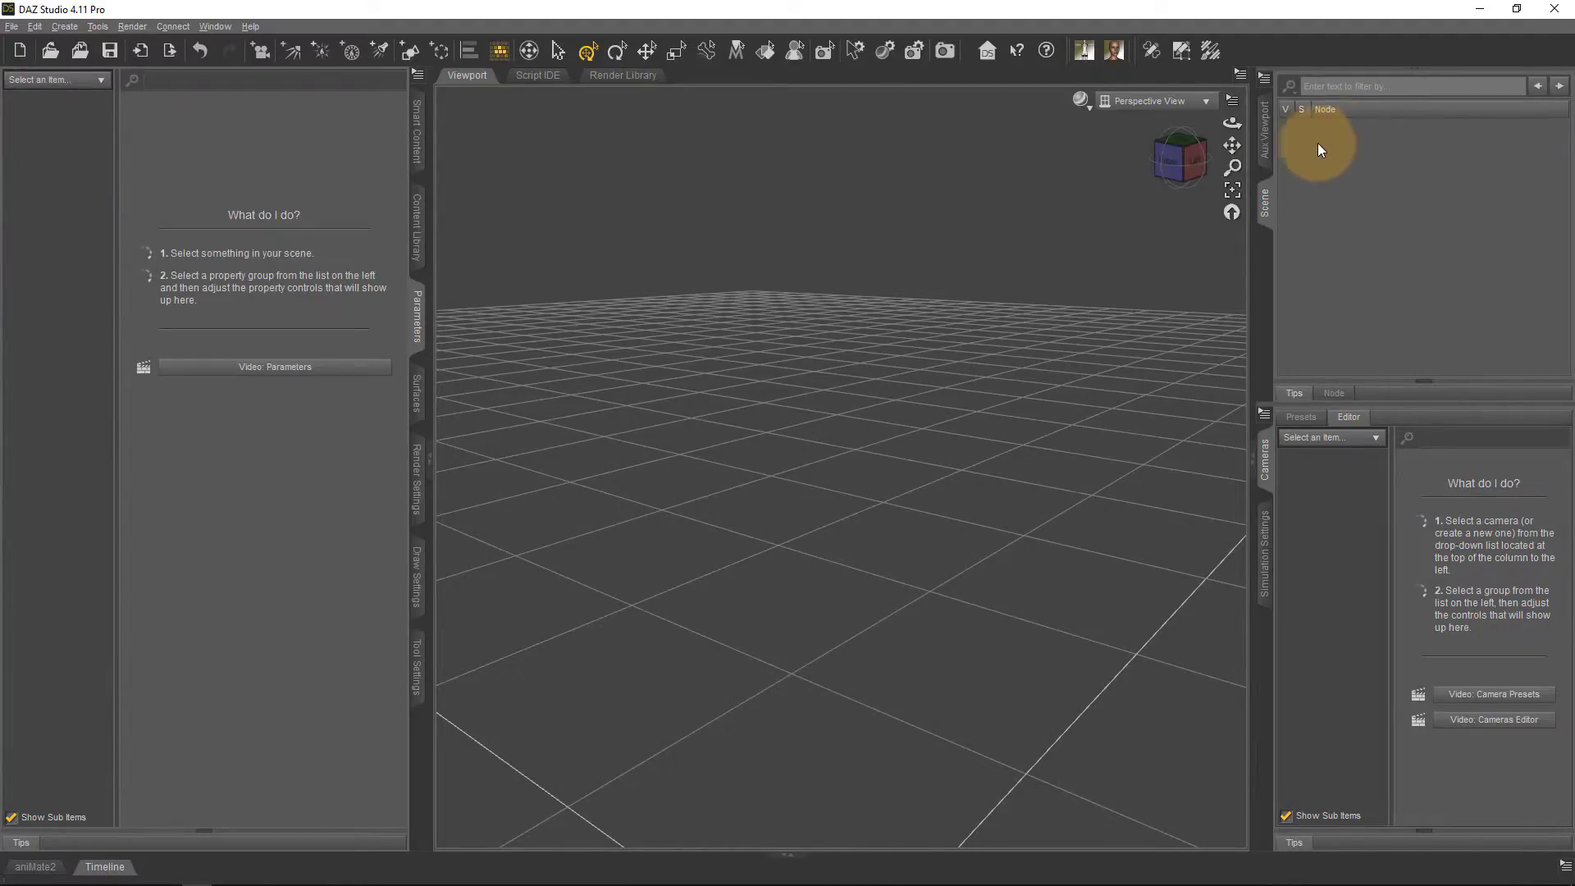
pyautogui.click(418, 135)
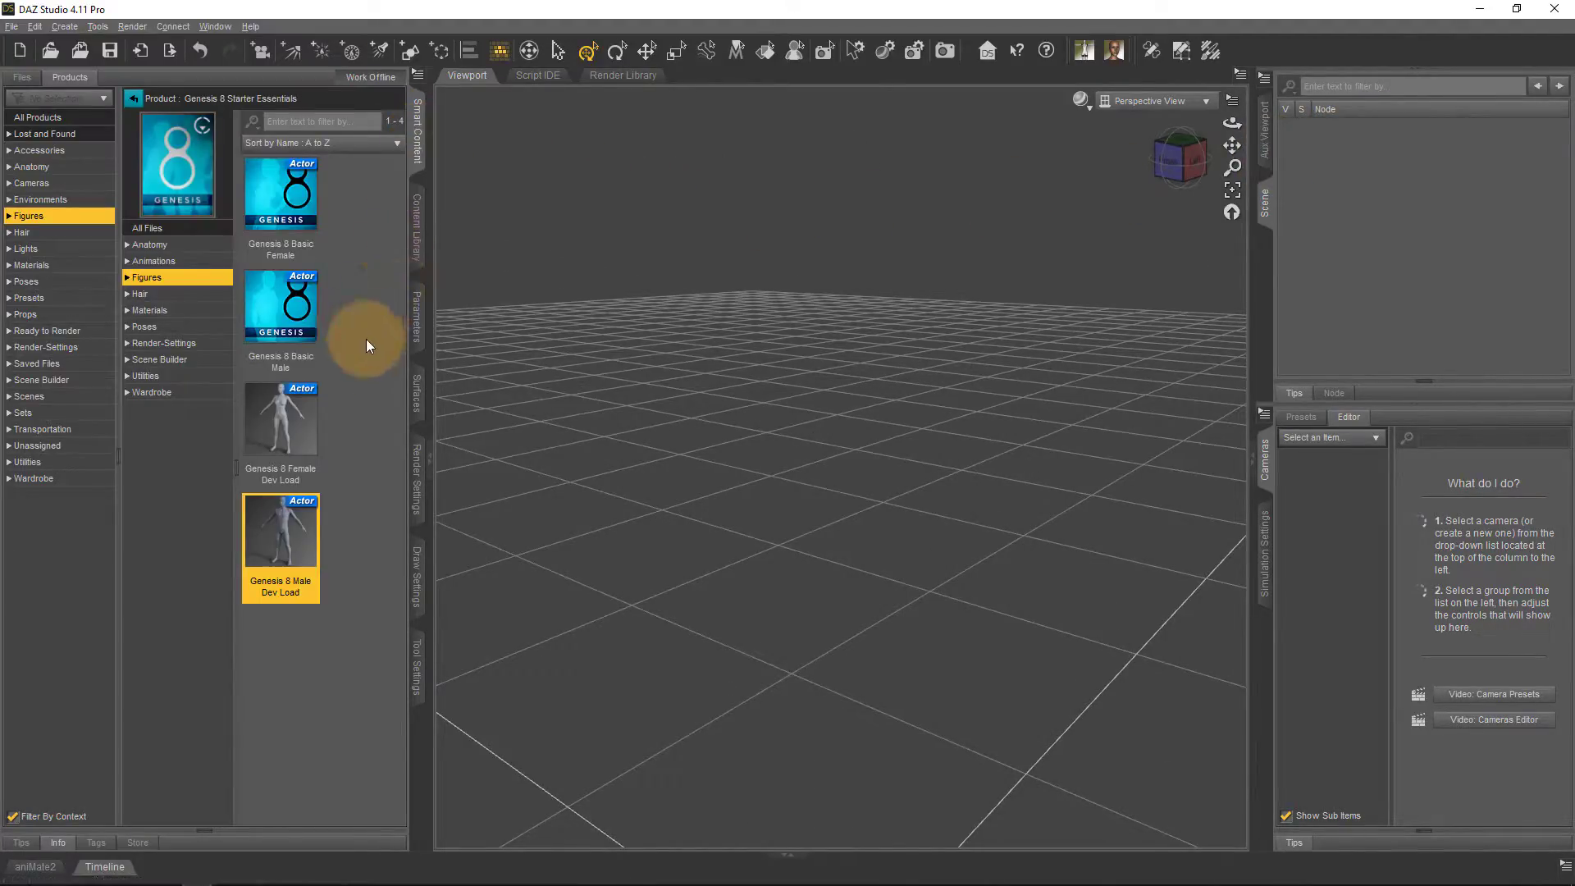
pyautogui.doubleClick(298, 542)
pyautogui.click(417, 320)
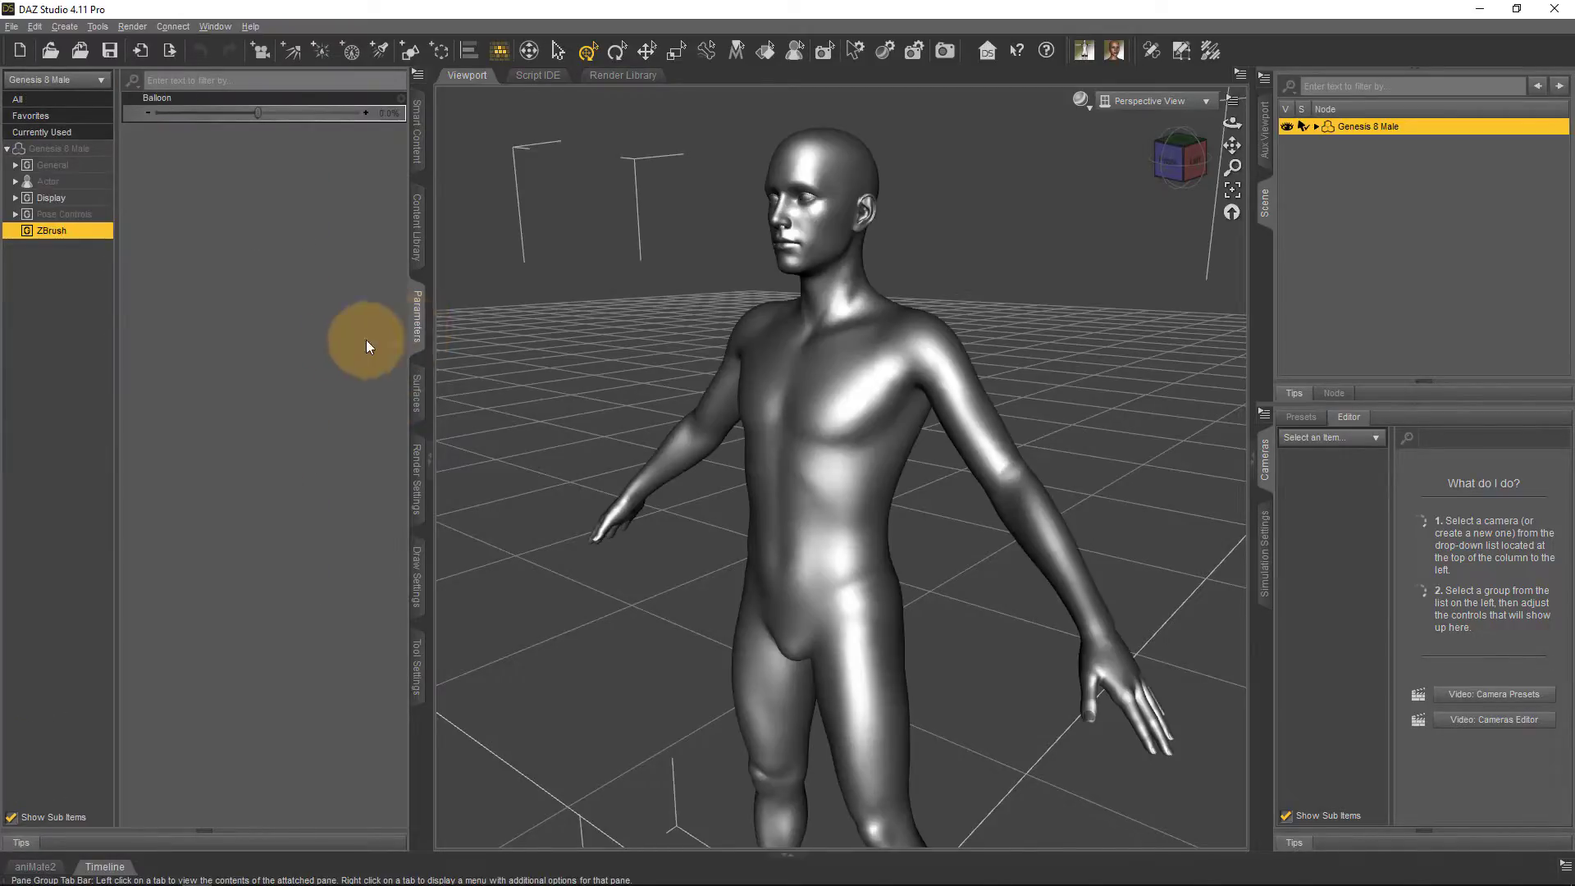
pyautogui.moveTo(257, 110); pyautogui.dragTo(369, 107)
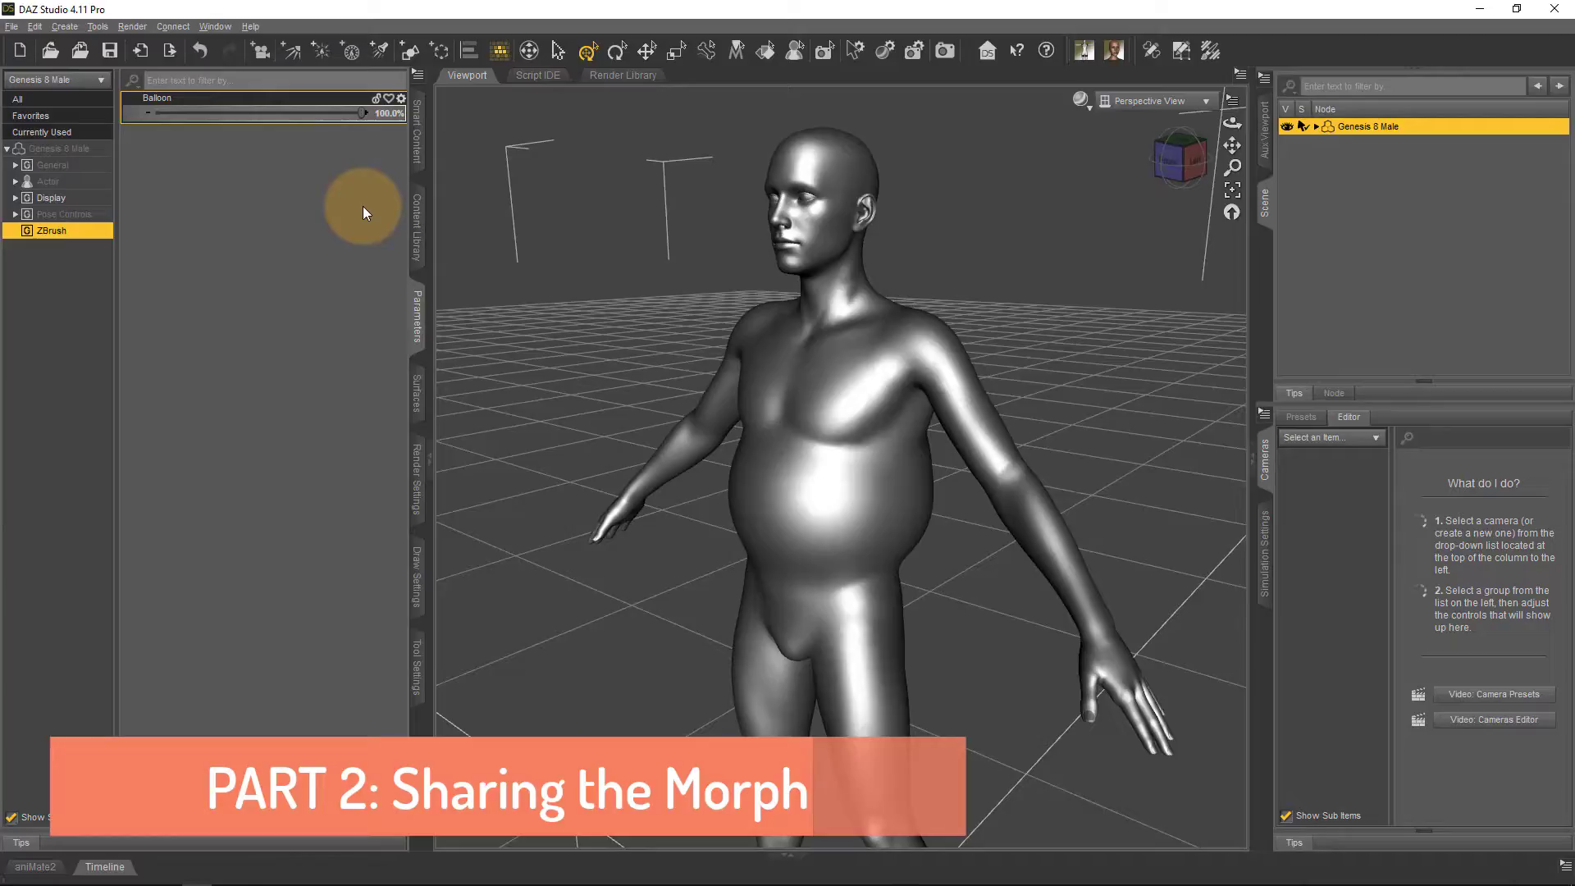
# Step: Minimize DAZ Studio and browse File Explorer to C:\Users\Public\Public Documents
pyautogui.click(1480, 8)
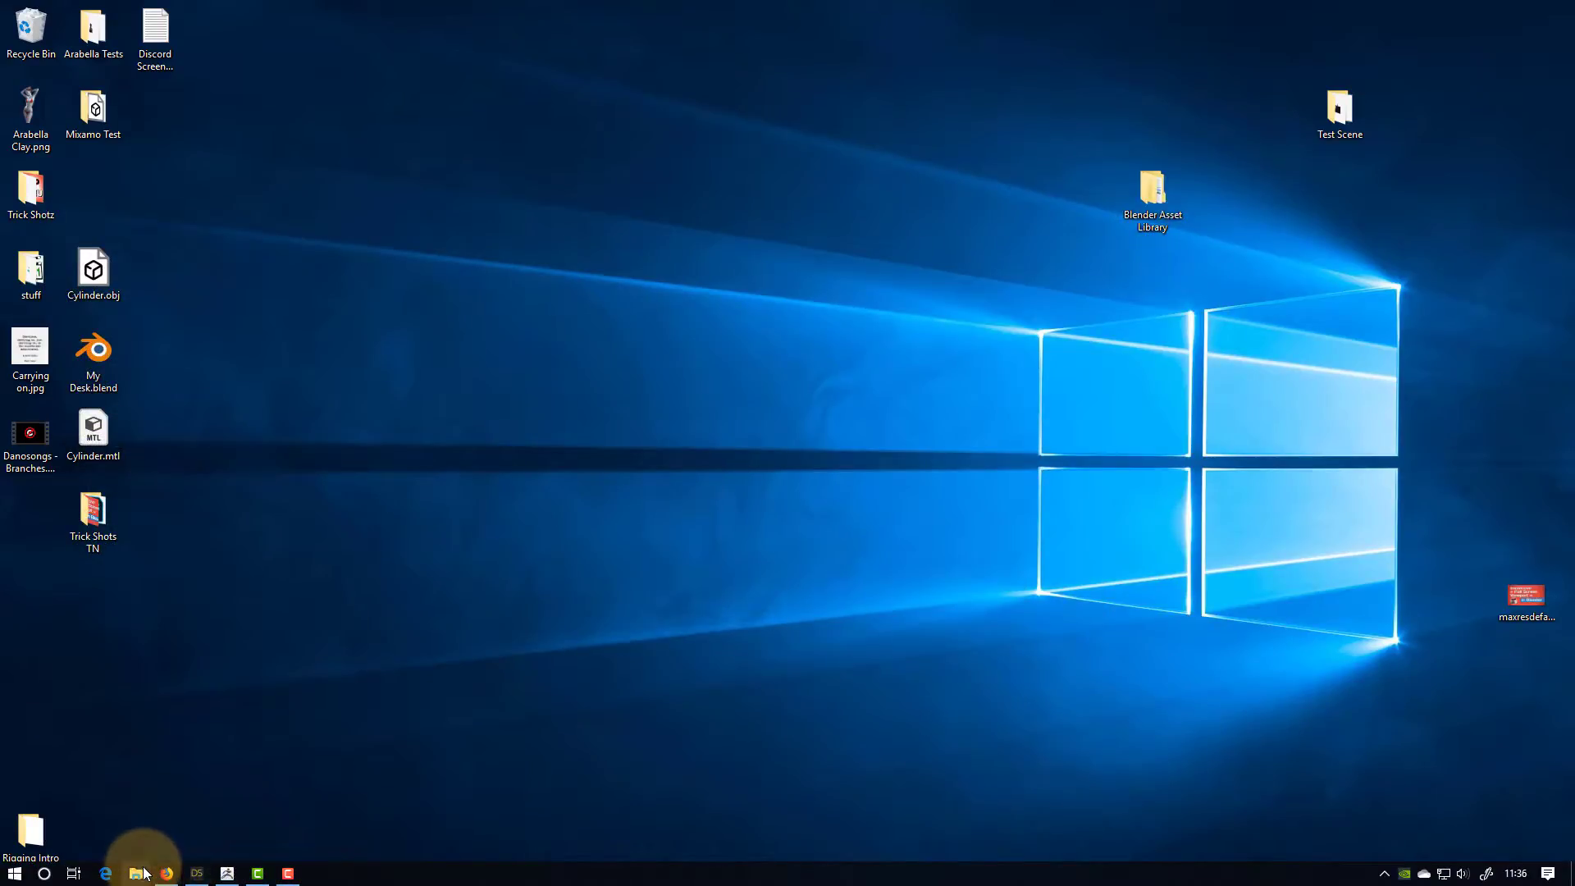
pyautogui.click(142, 875)
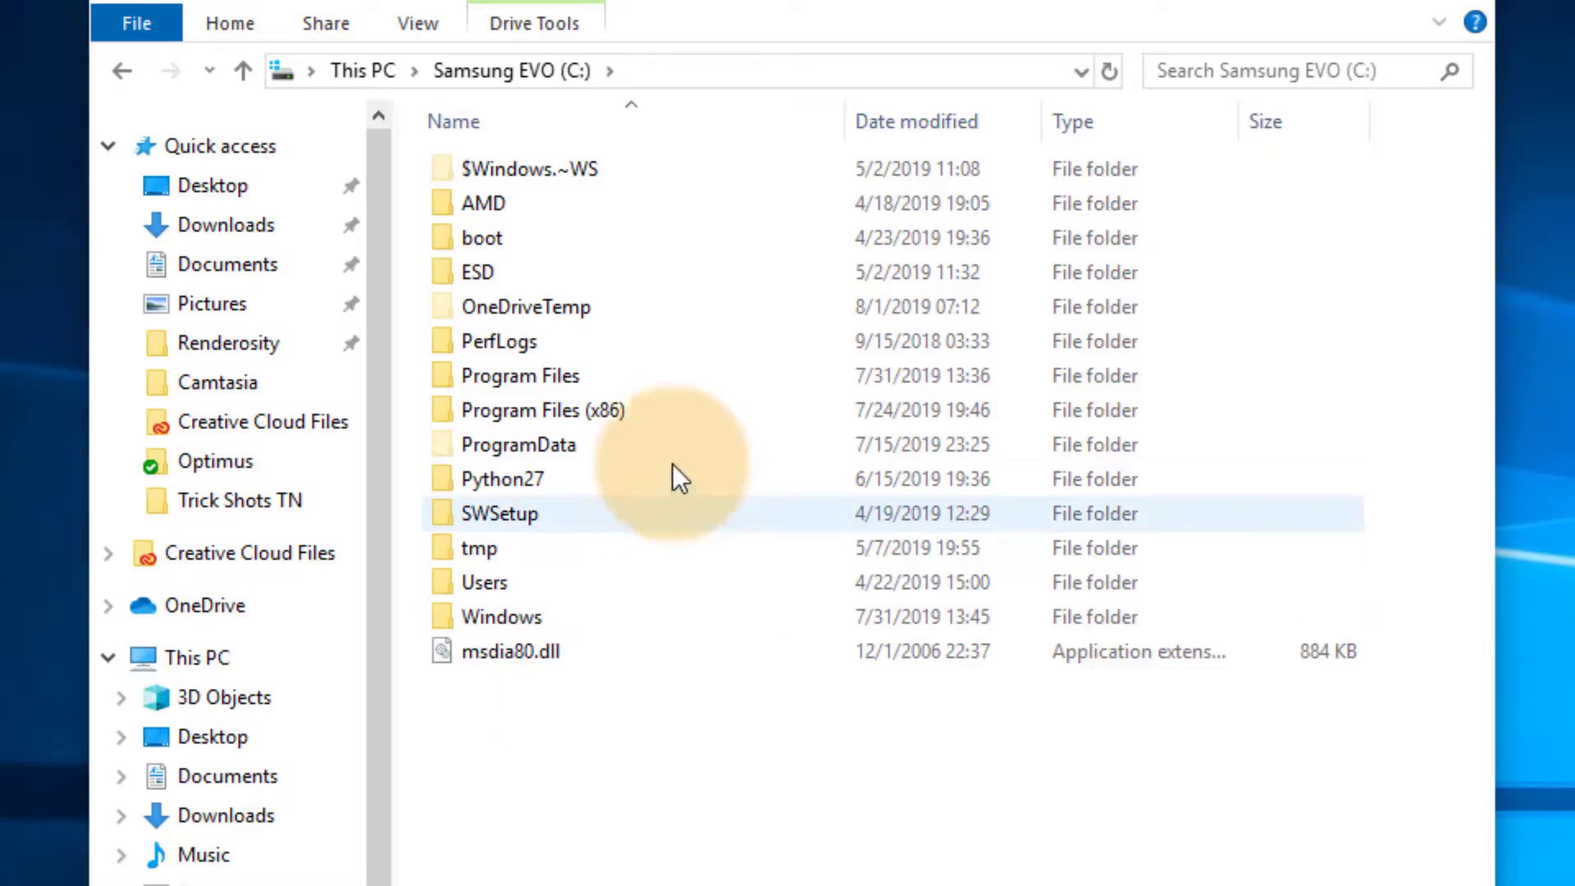
pyautogui.doubleClick(539, 583)
pyautogui.click(568, 283)
pyautogui.doubleClick(568, 282)
pyautogui.doubleClick(619, 308)
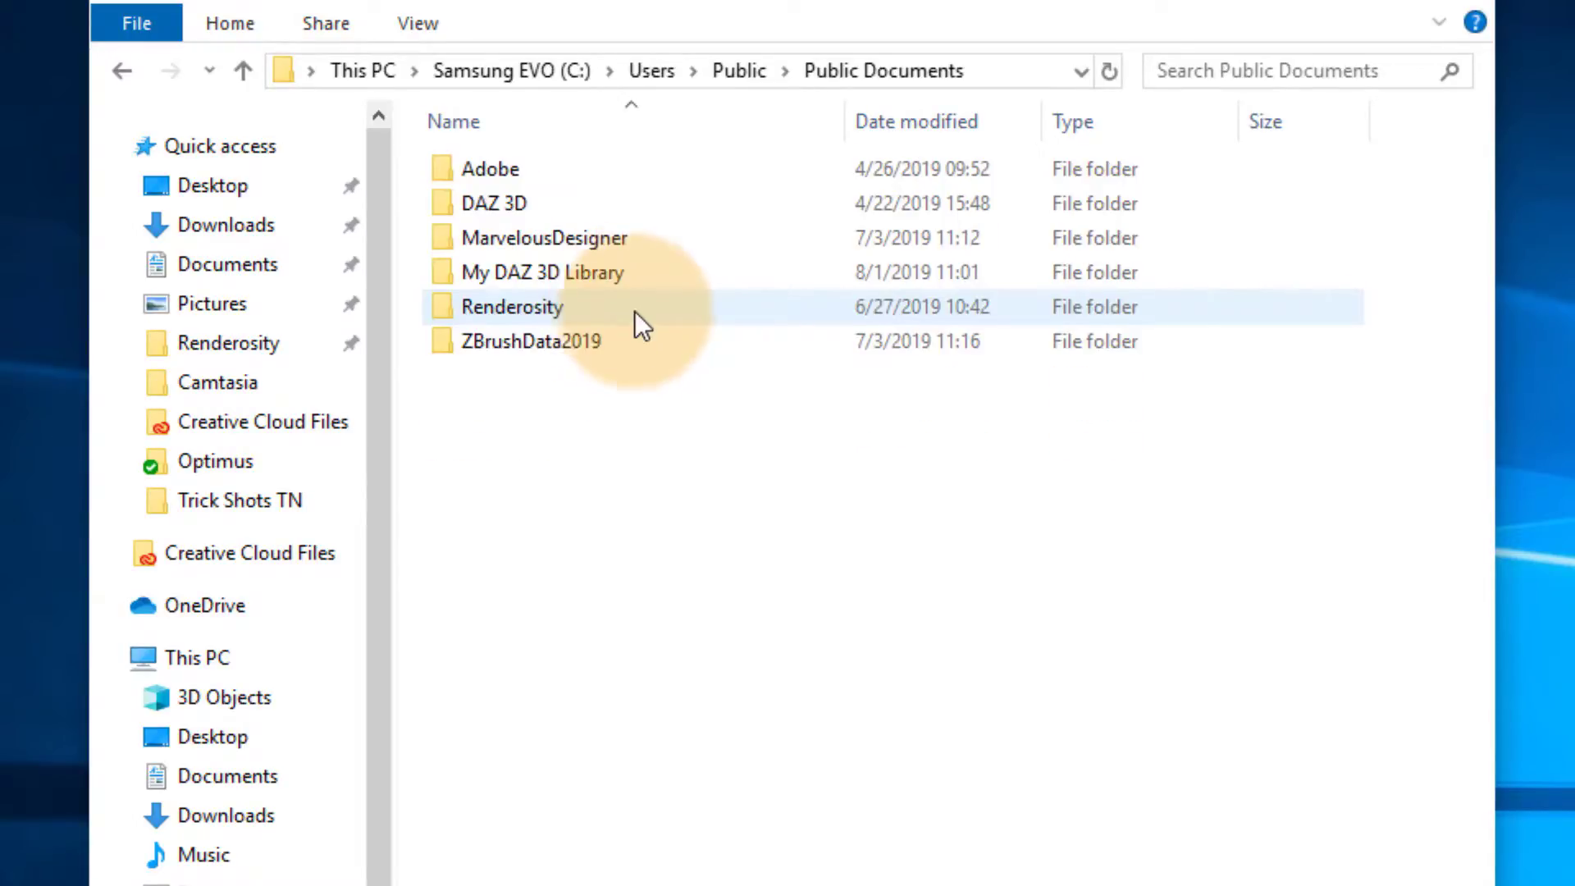
# Step: Open My DAZ 3D Library > People > Genesis 8 Male
pyautogui.doubleClick(593, 278)
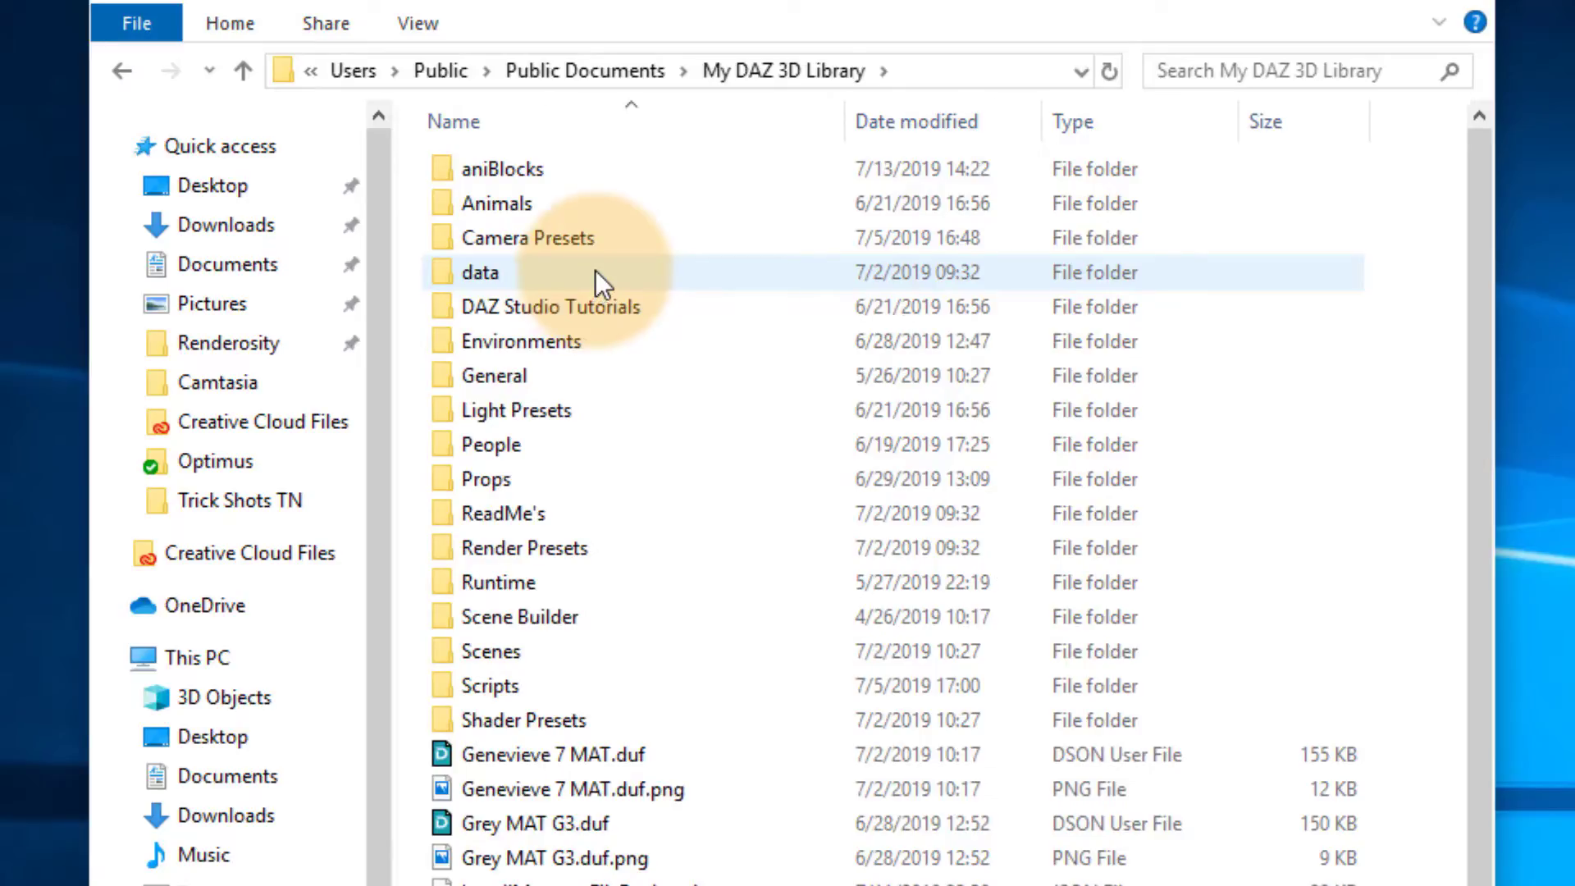
pyautogui.click(563, 446)
pyautogui.doubleClick(562, 447)
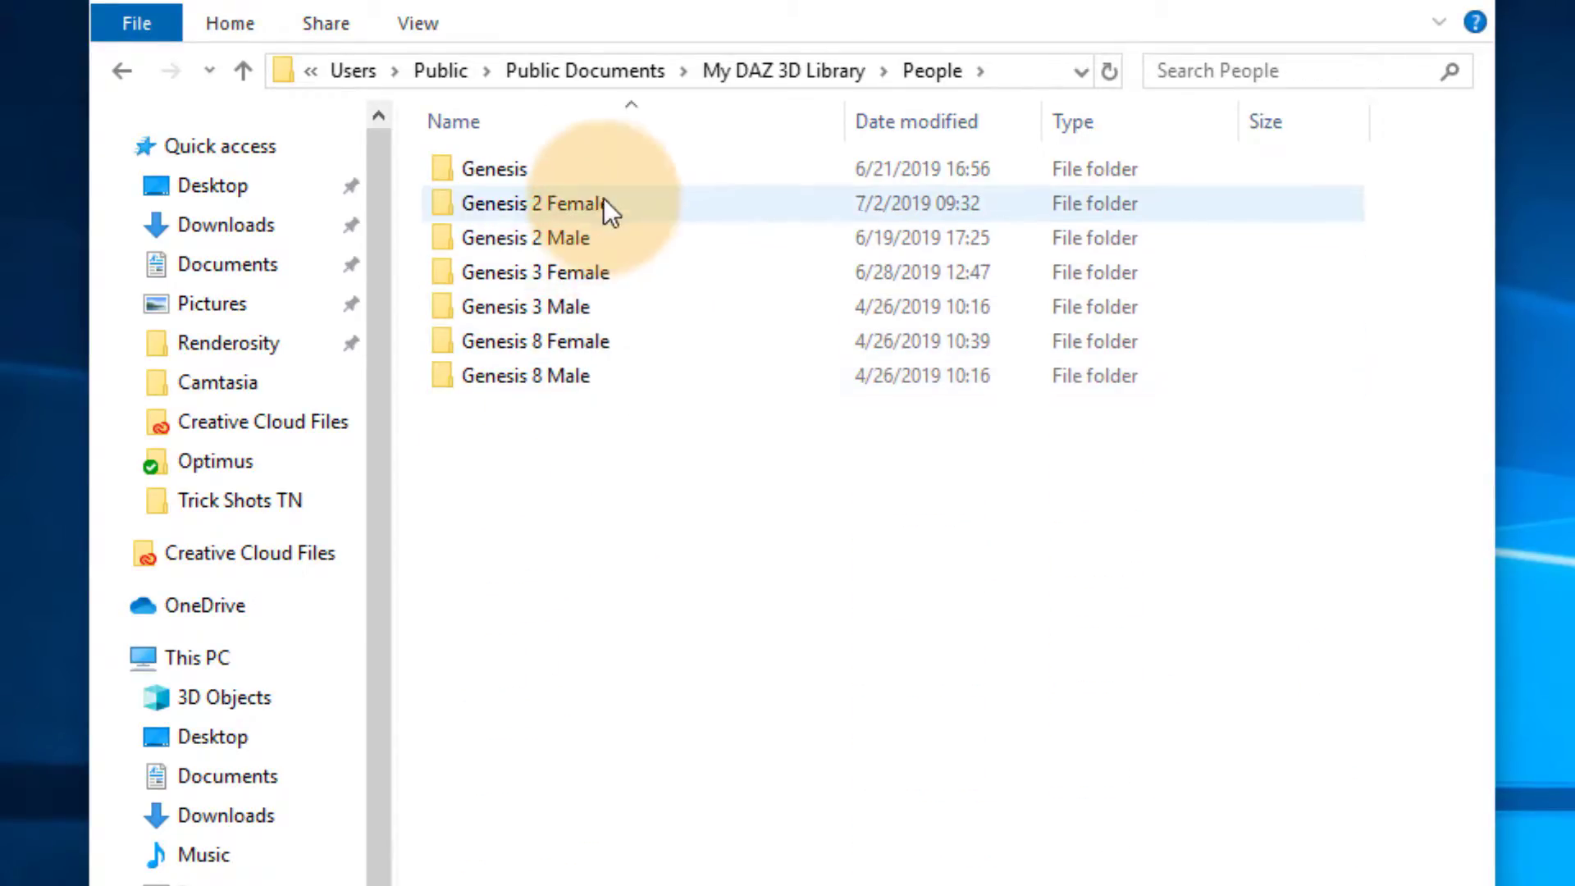
pyautogui.doubleClick(575, 373)
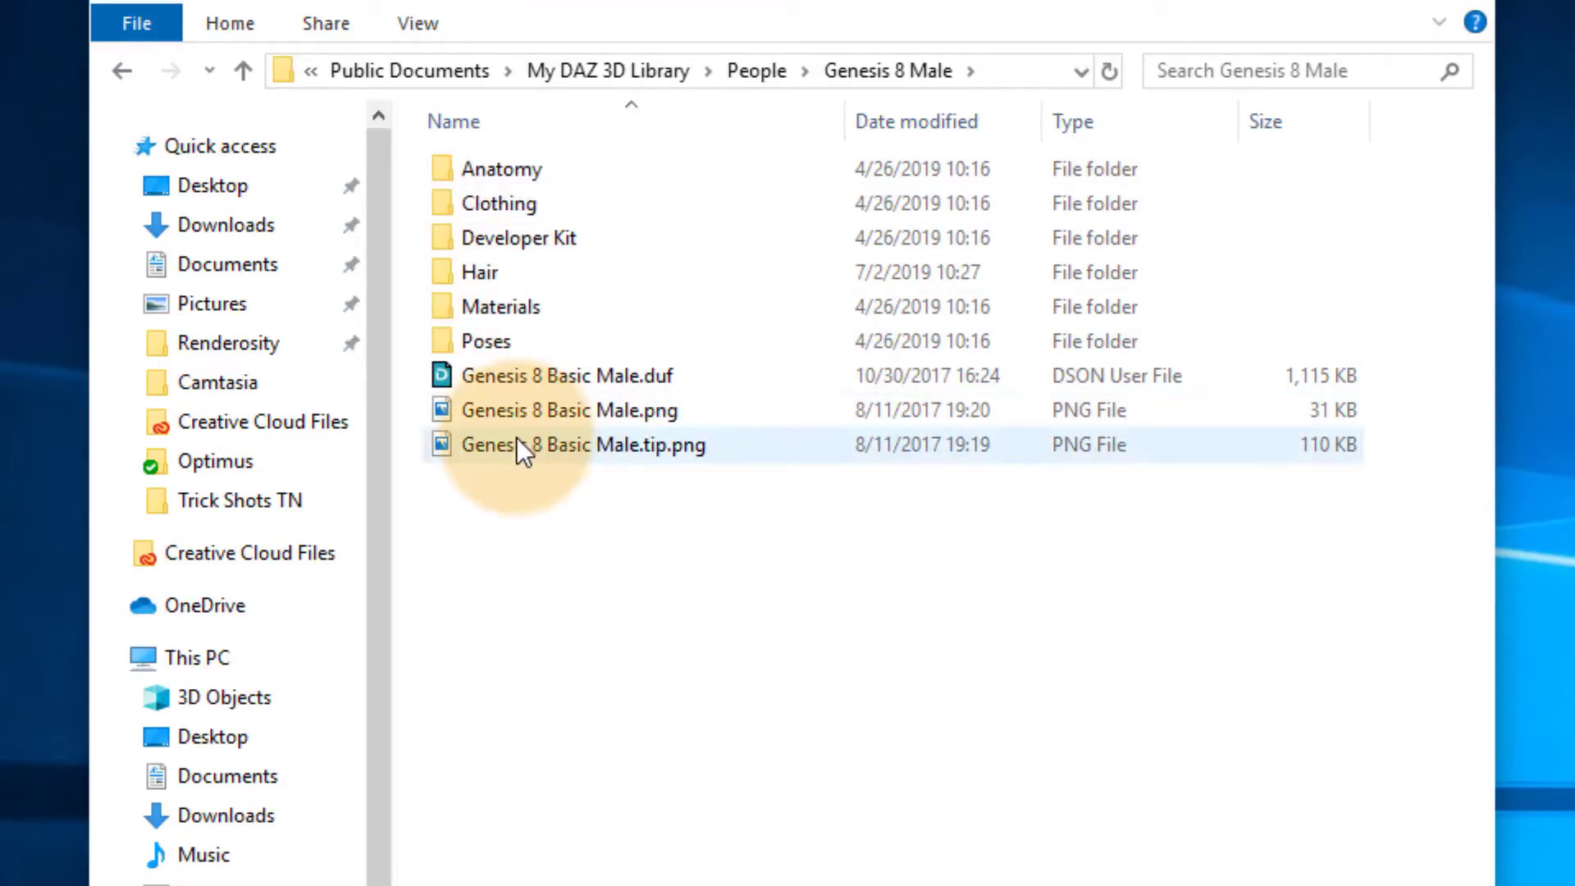
# Step: Go back to My DAZ 3D Library and open data > DAZ 3D > Genesis 8
pyautogui.click(245, 79)
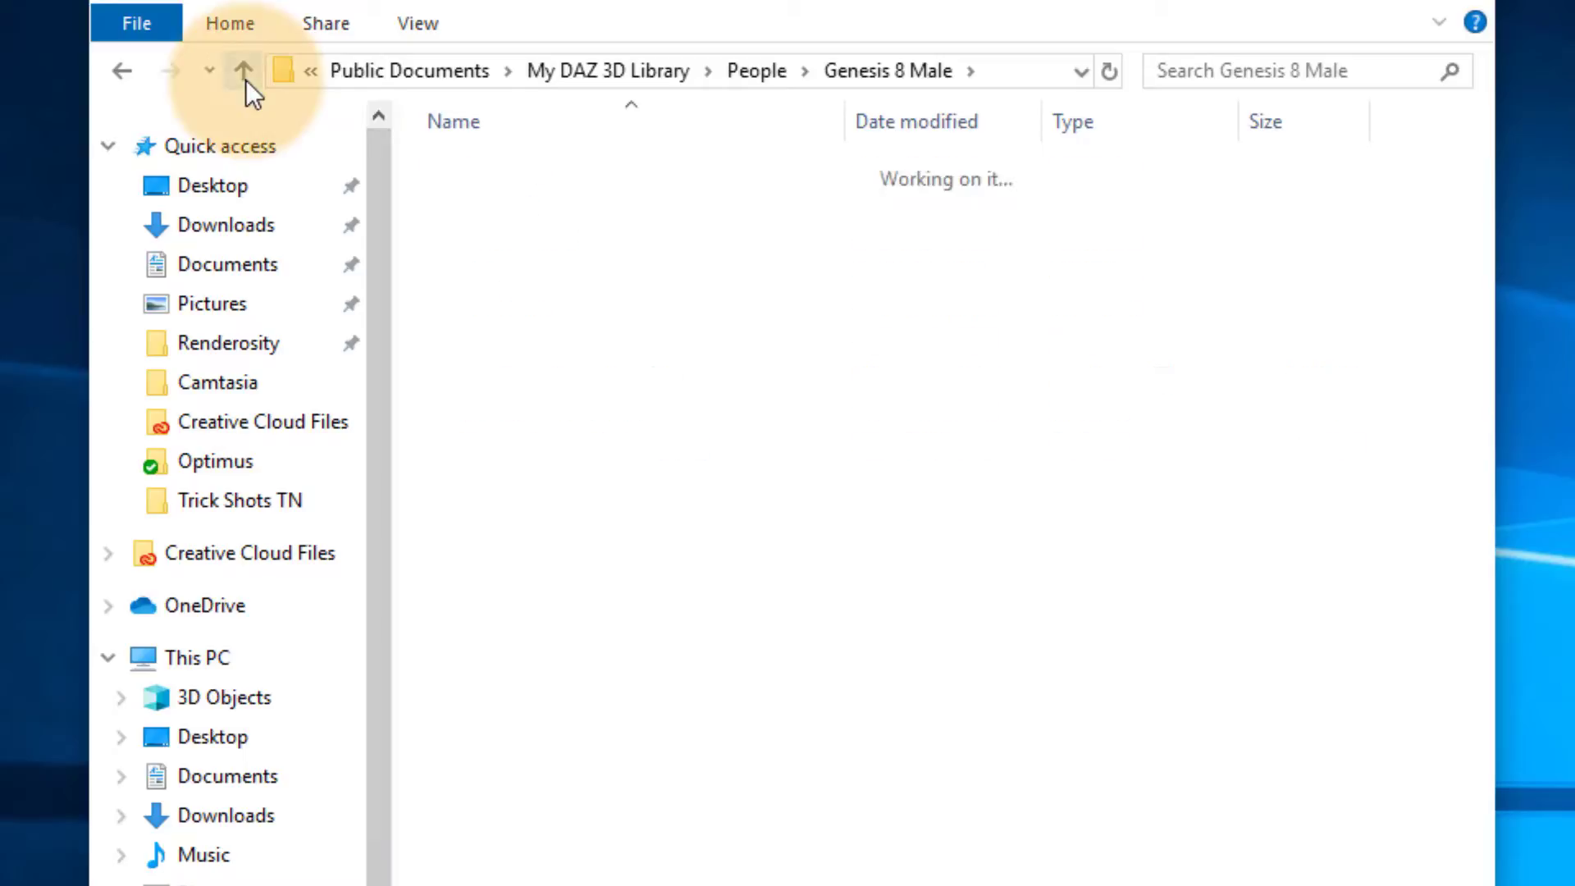
pyautogui.click(245, 80)
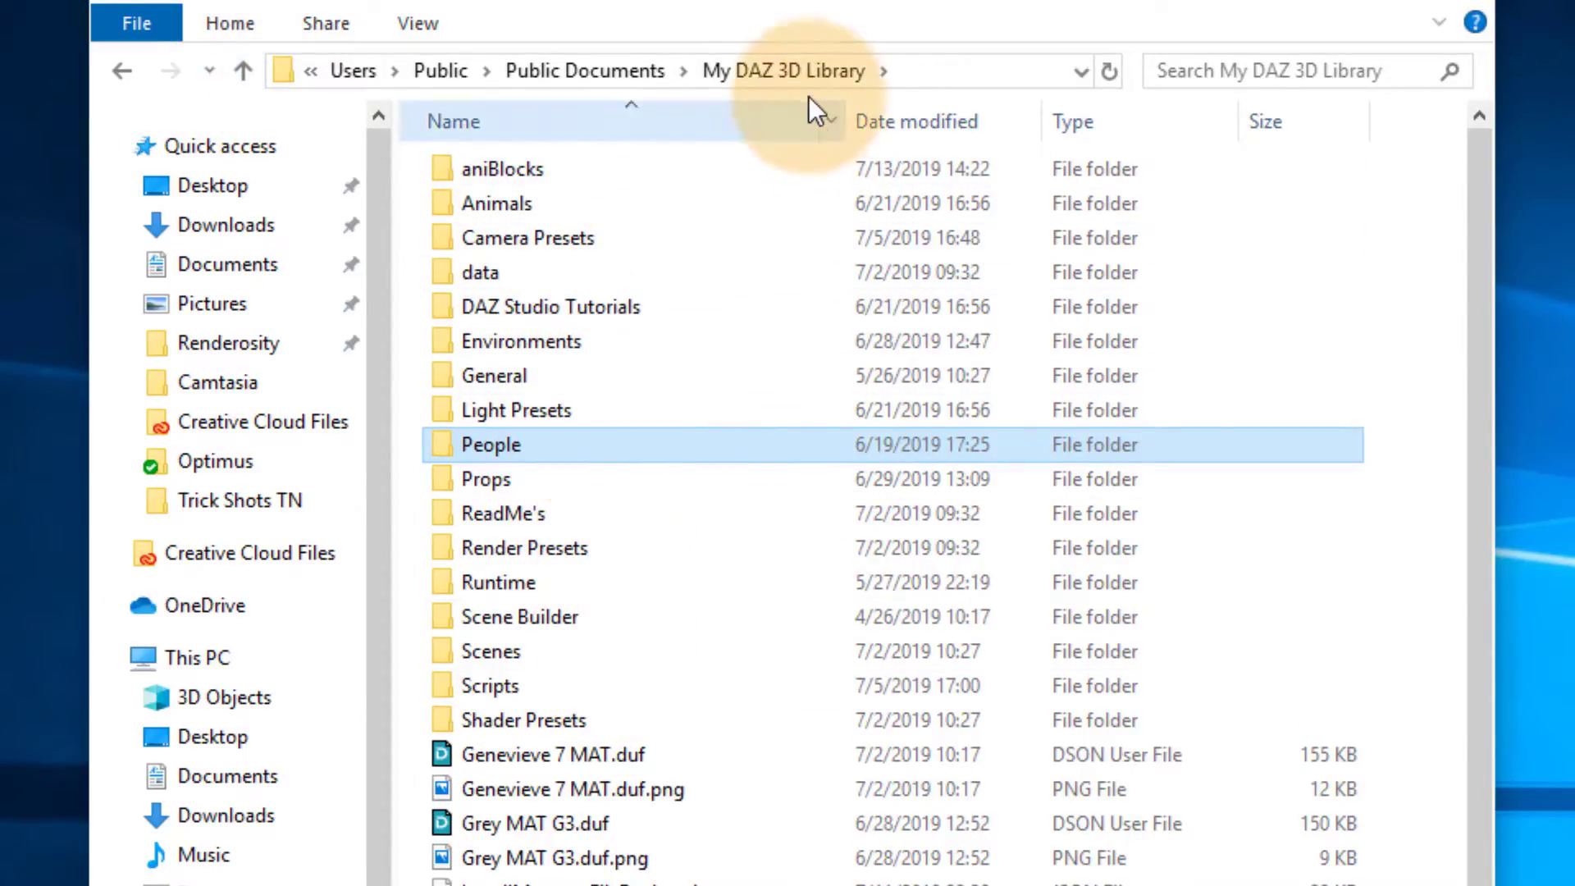
pyautogui.doubleClick(554, 269)
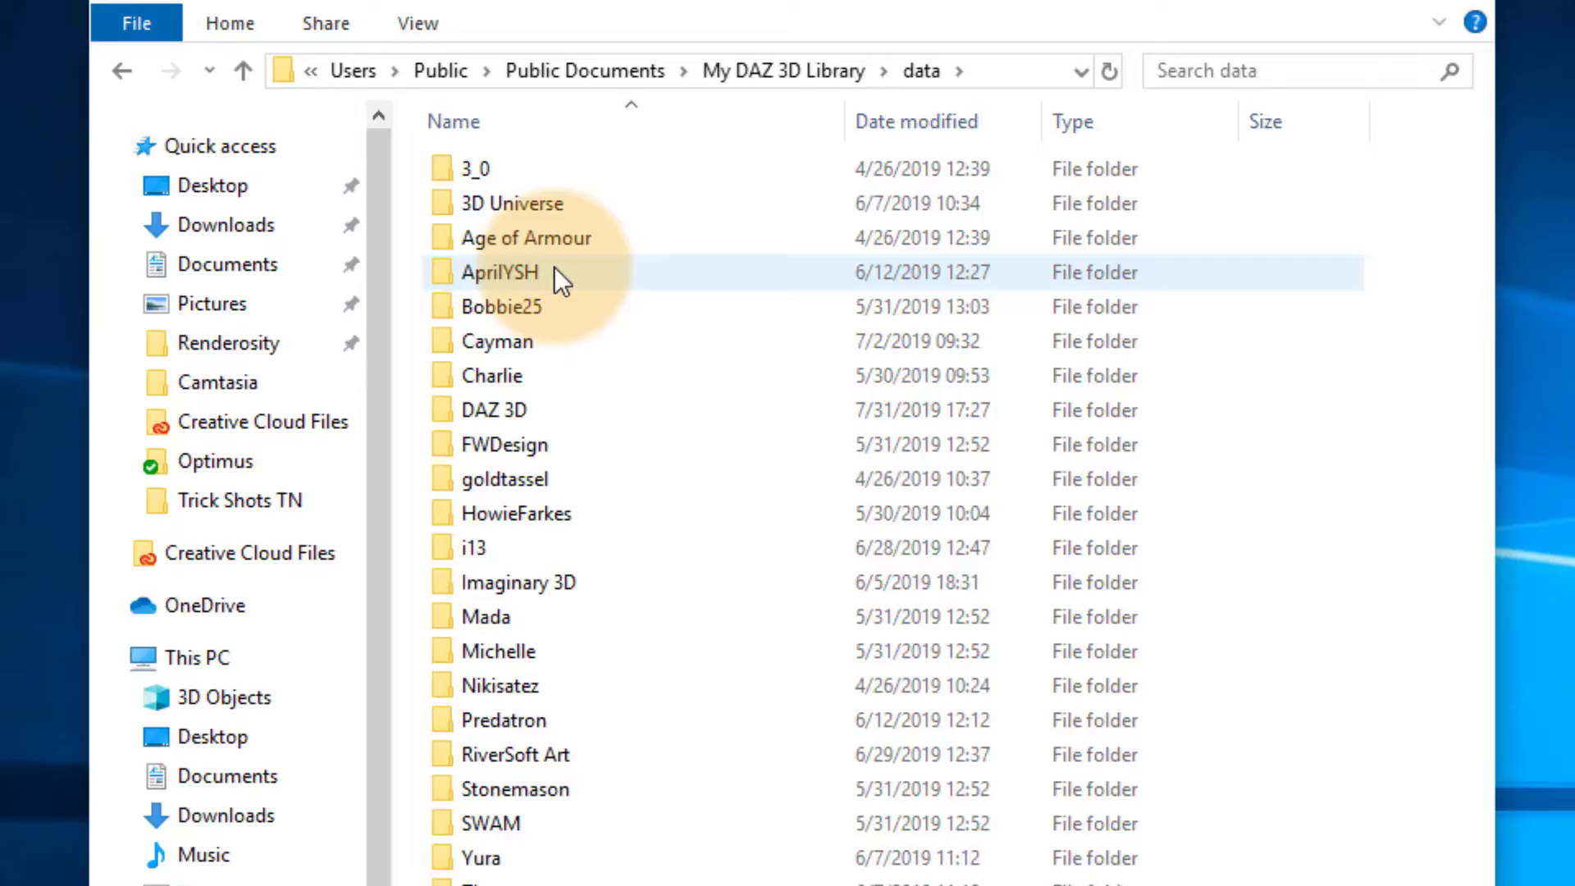
pyautogui.doubleClick(553, 412)
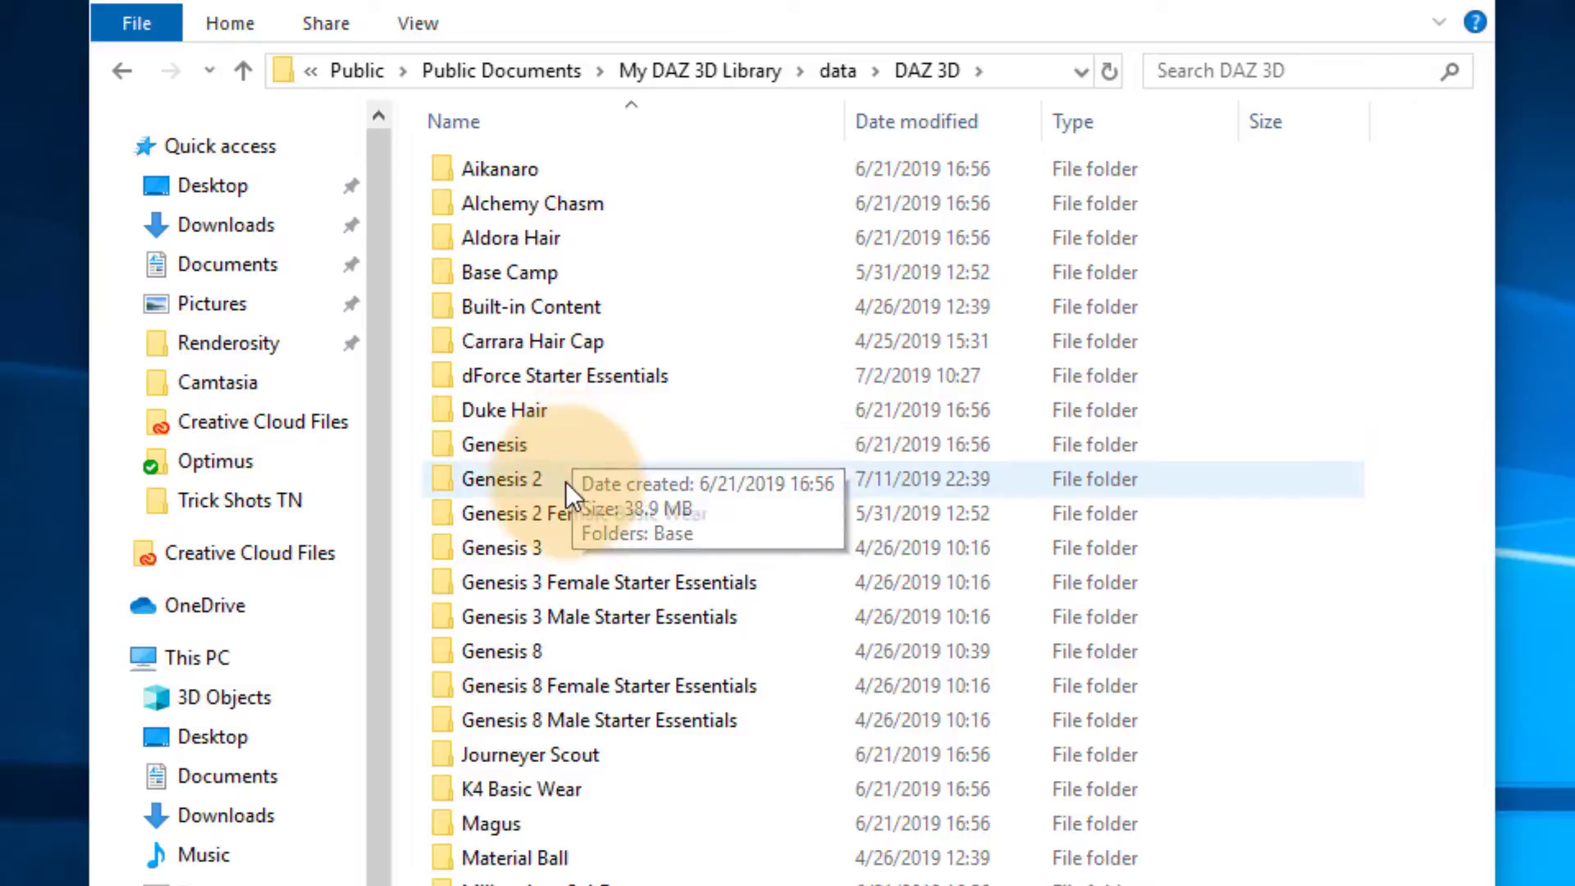
pyautogui.doubleClick(569, 648)
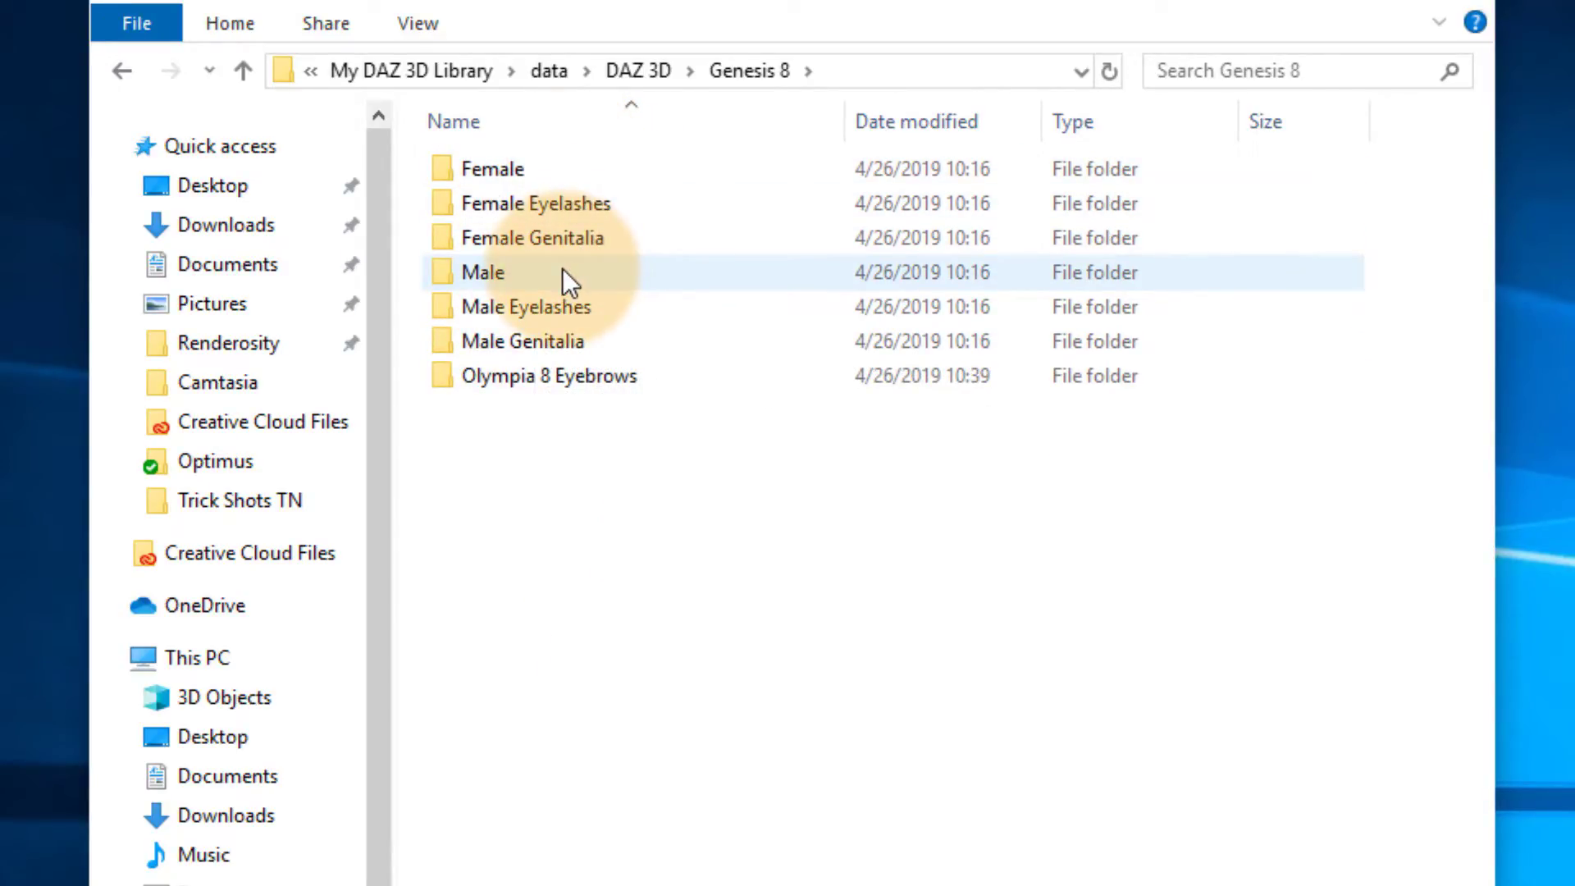
# Step: Open Male > Morphs > the vendor folder > Product and select Balloon.dsf
pyautogui.doubleClick(564, 271)
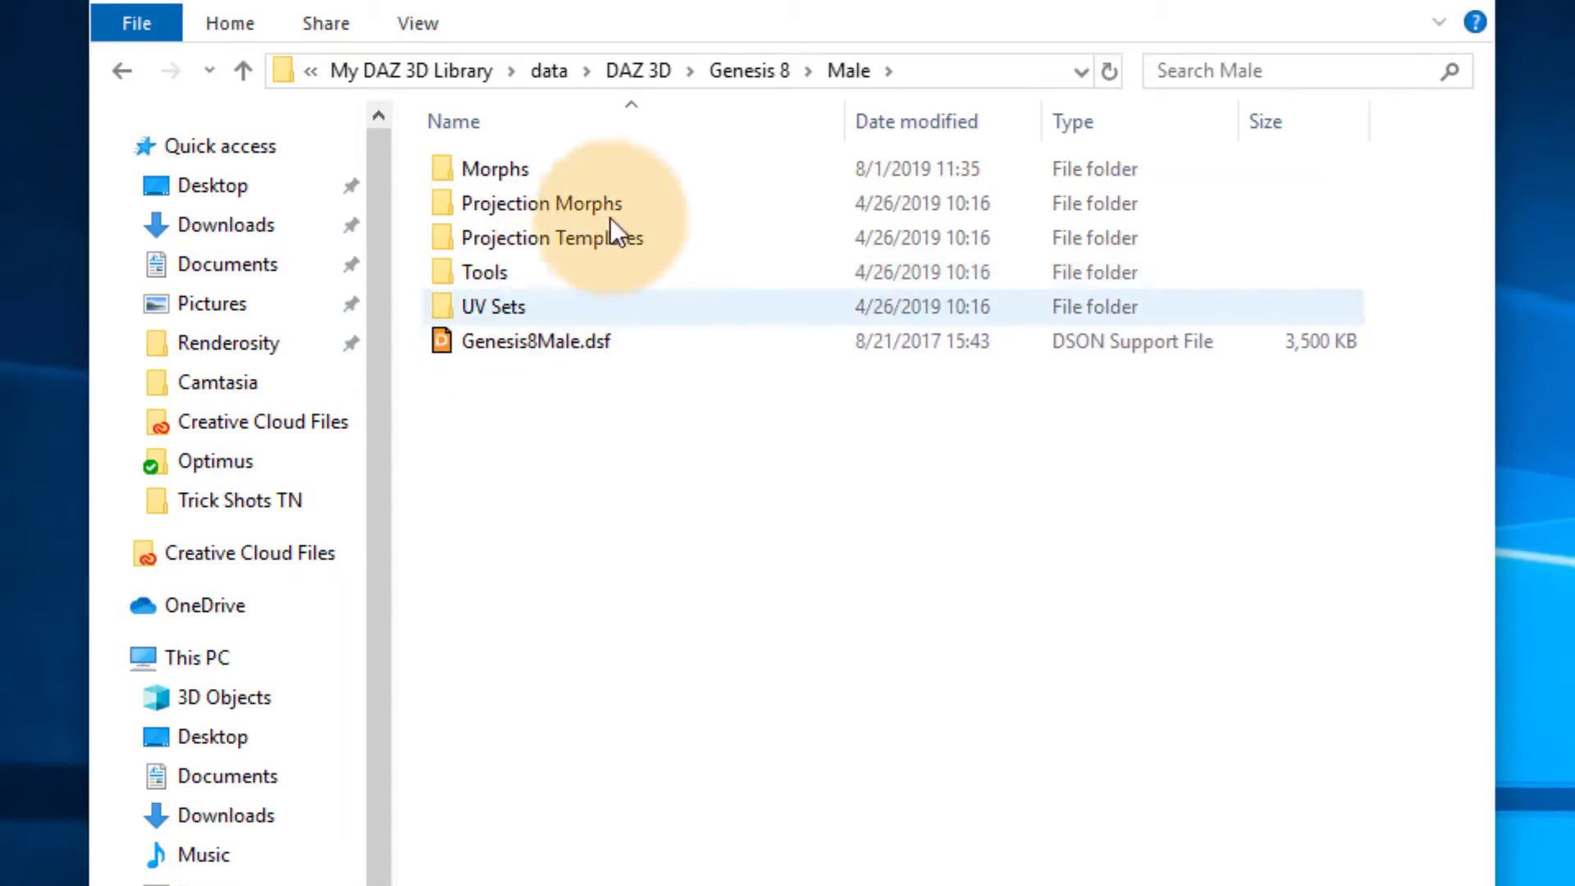
pyautogui.doubleClick(538, 169)
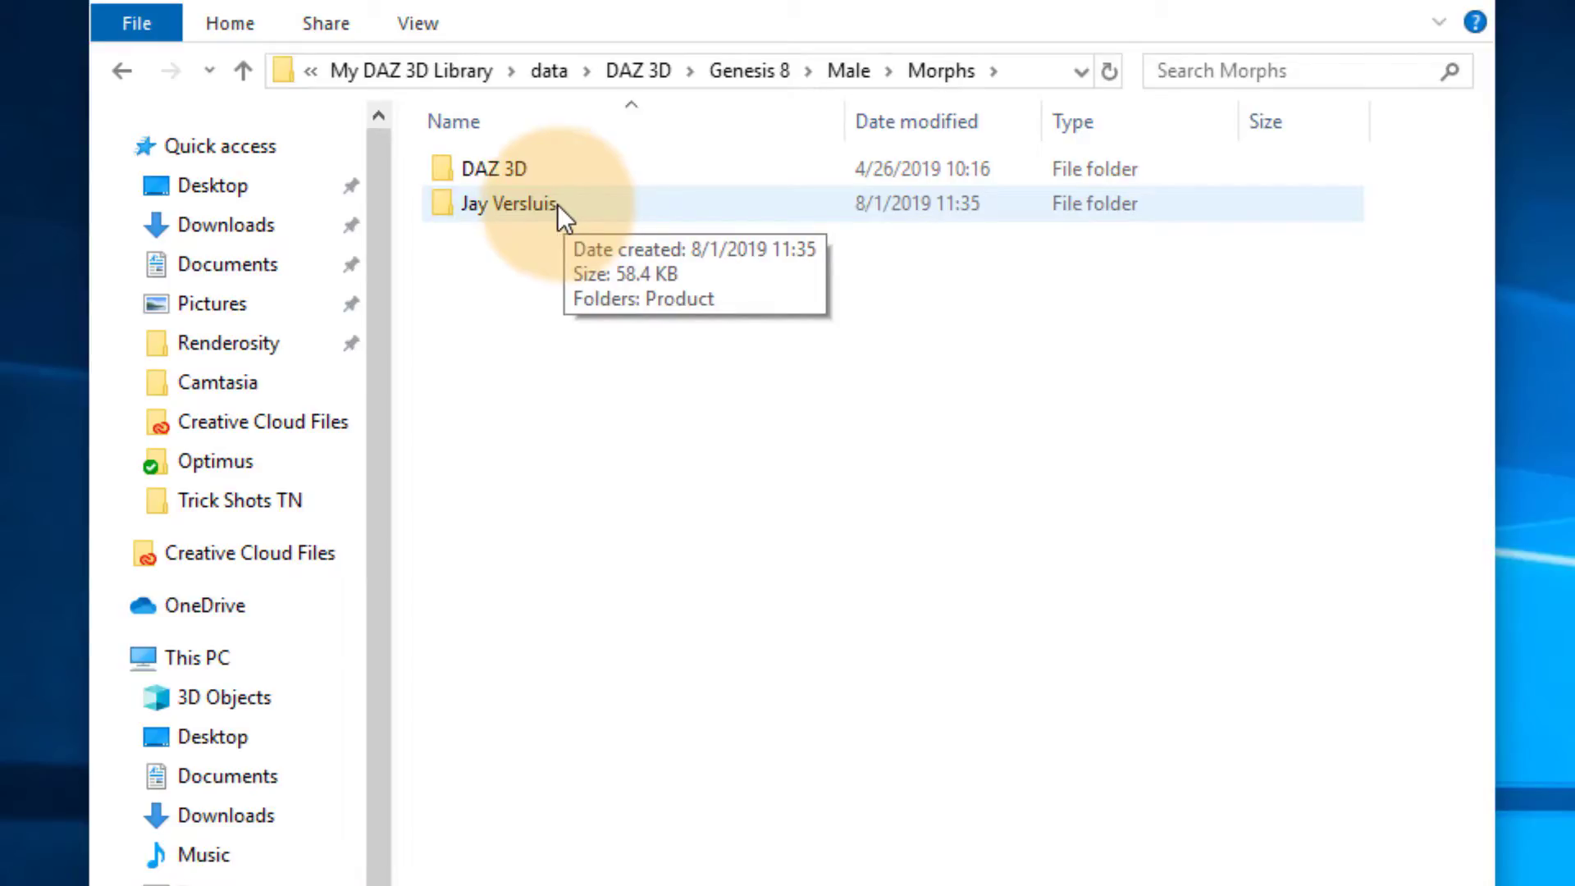
pyautogui.doubleClick(558, 204)
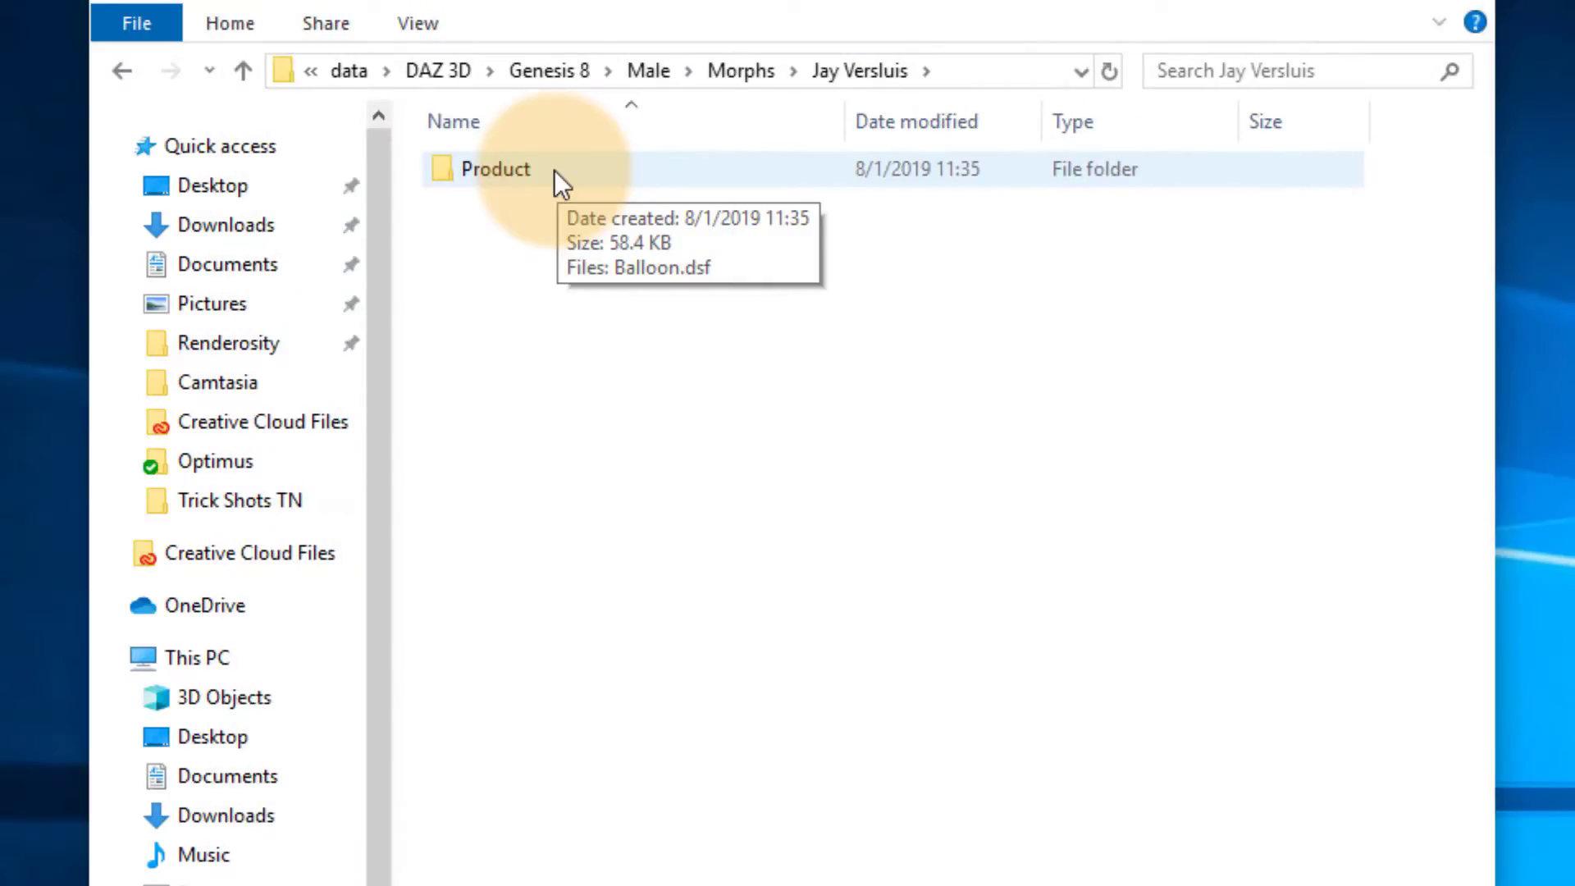
pyautogui.doubleClick(554, 170)
pyautogui.click(520, 180)
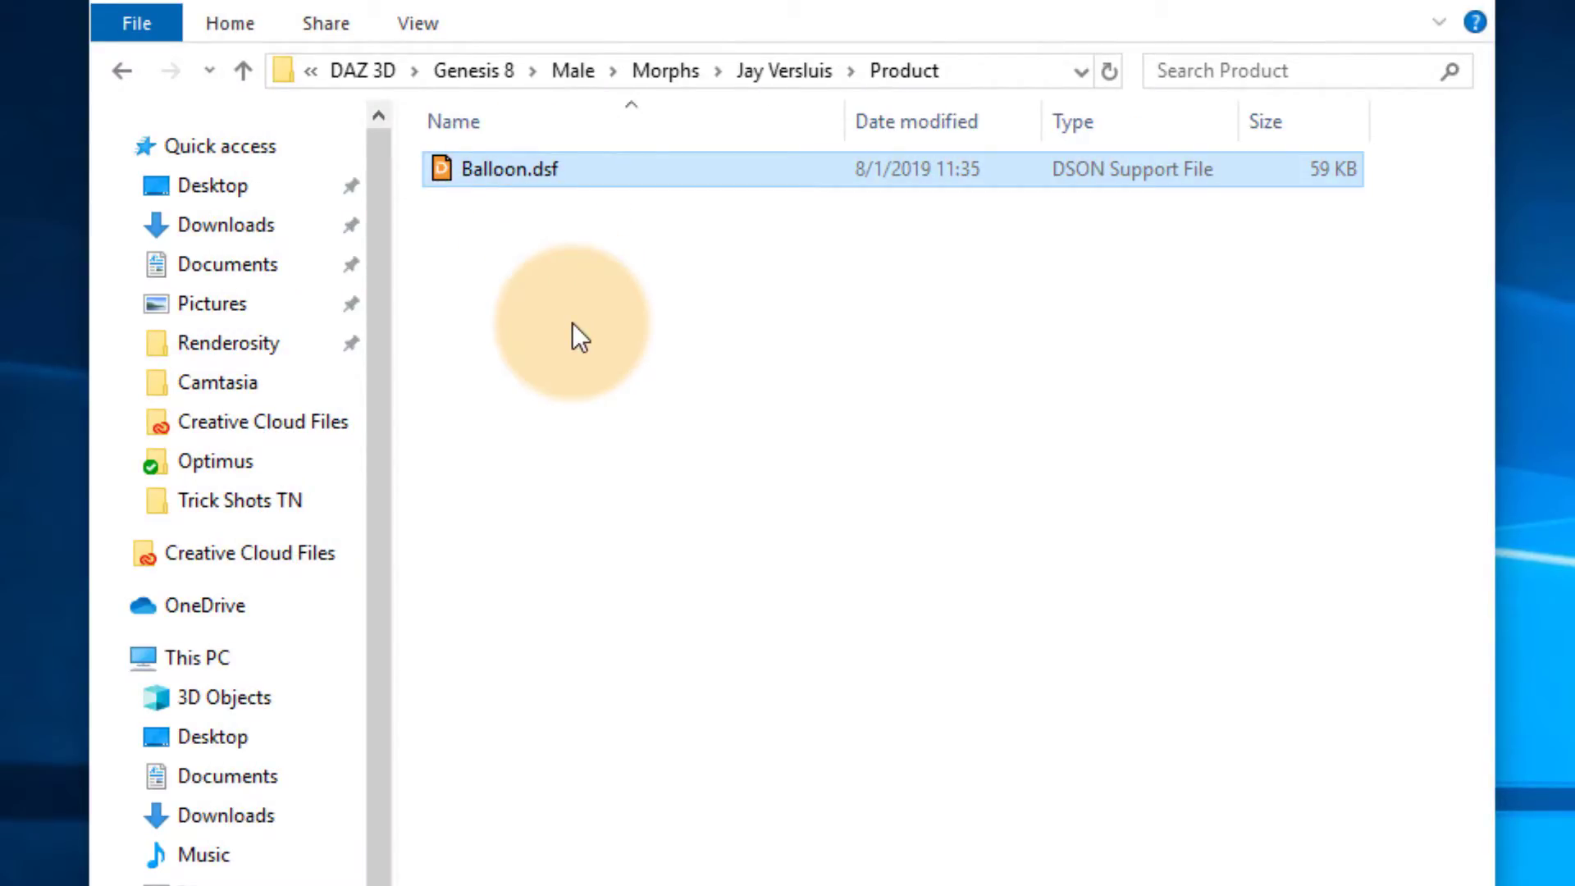
pyautogui.moveTo(583, 174)
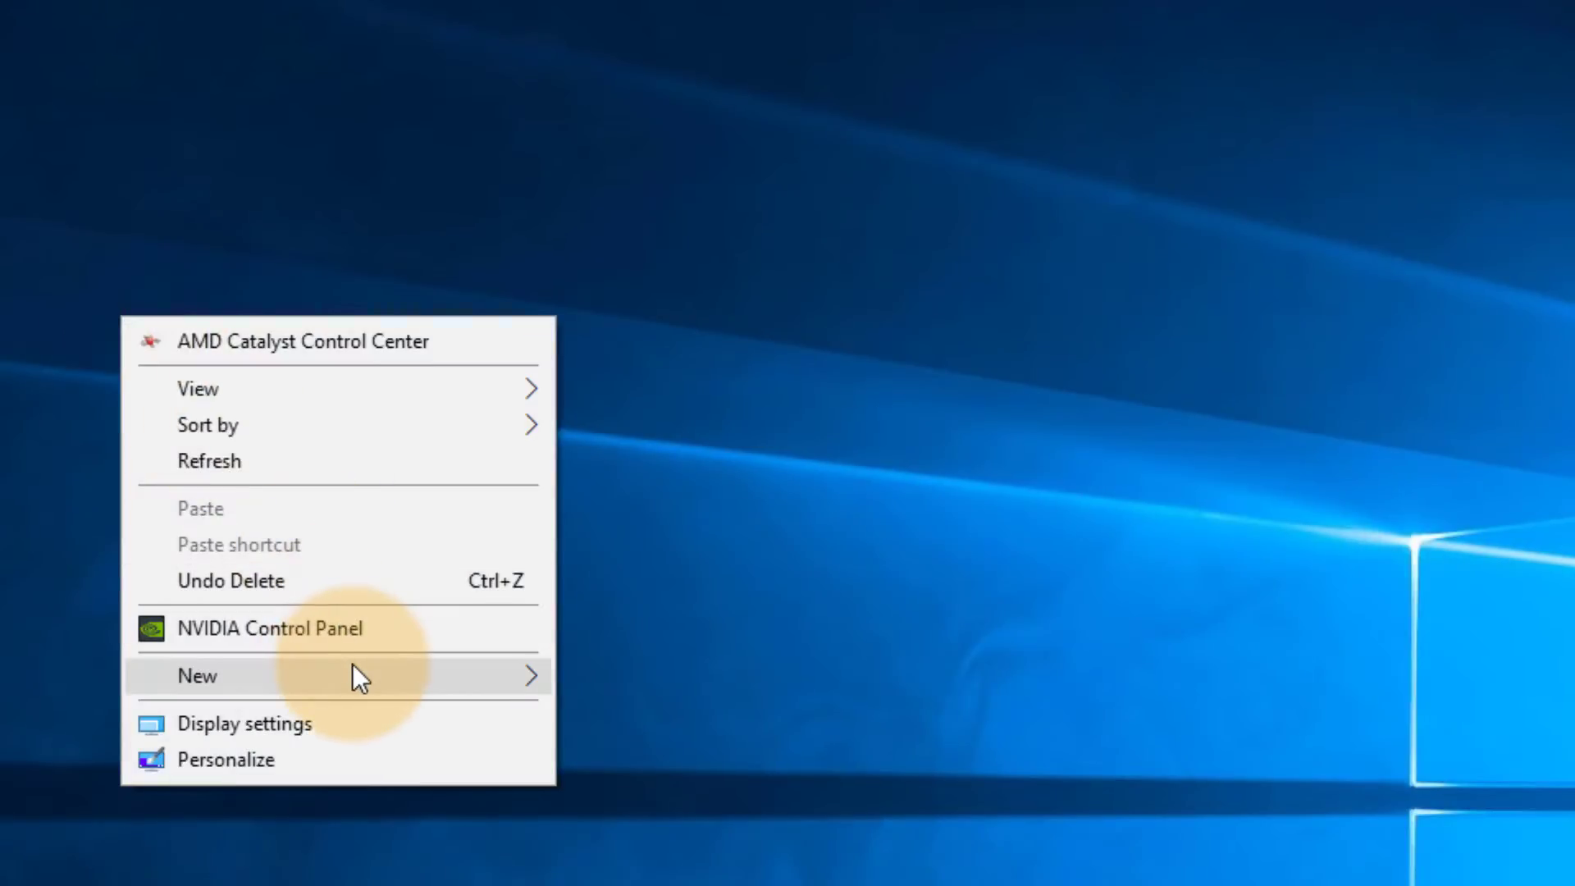
# Step: Create a 'My Morphs' folder on the desktop, then switch back to DAZ Studio
pyautogui.moveTo(525, 675)
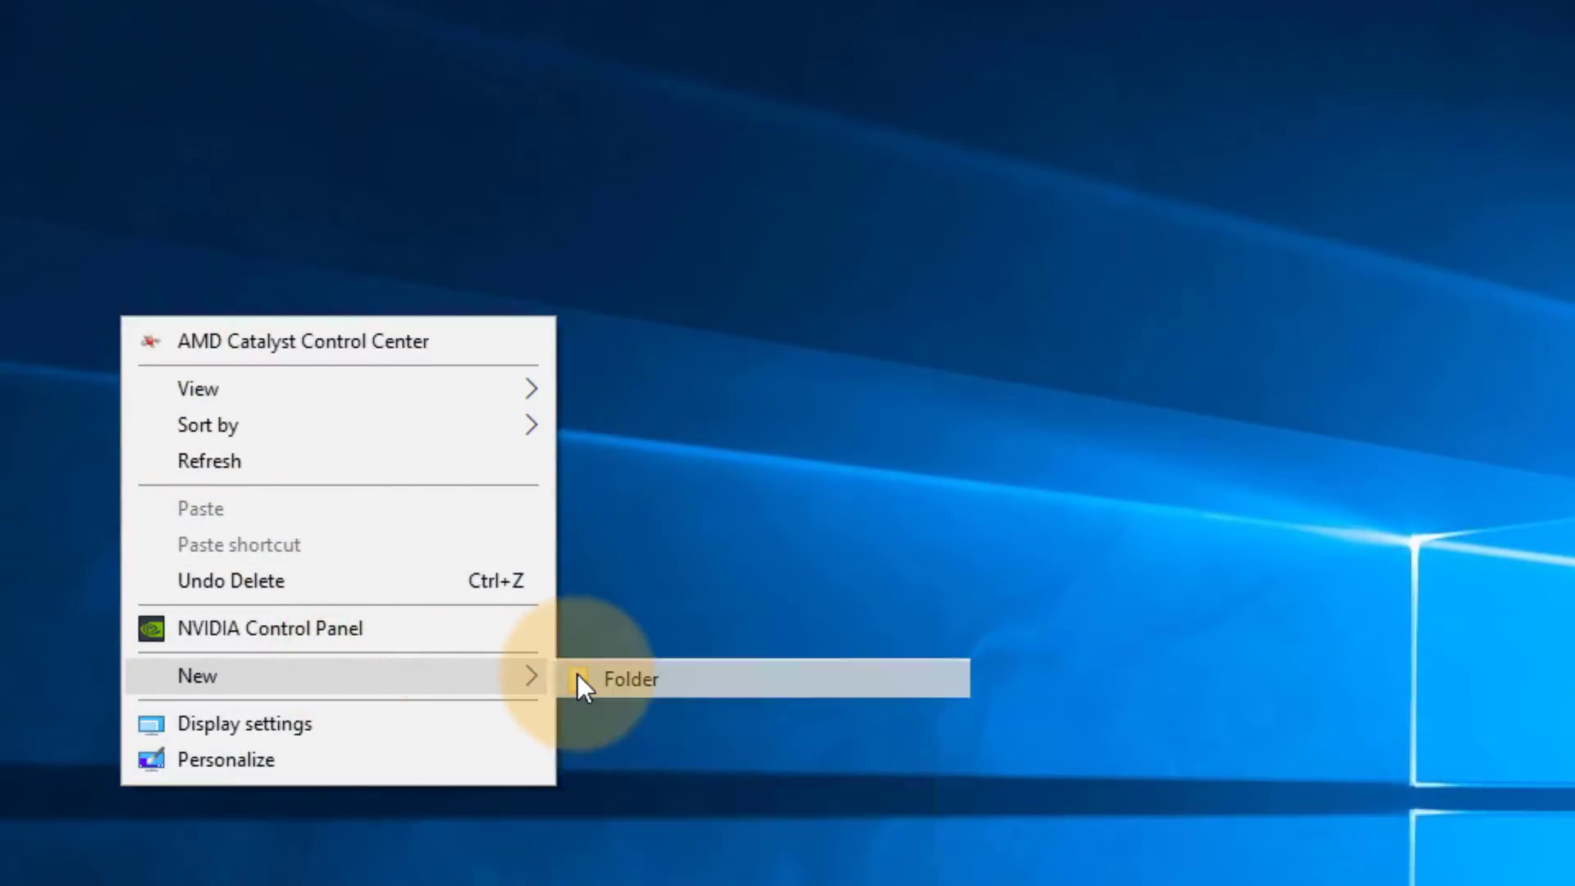
pyautogui.click(577, 674)
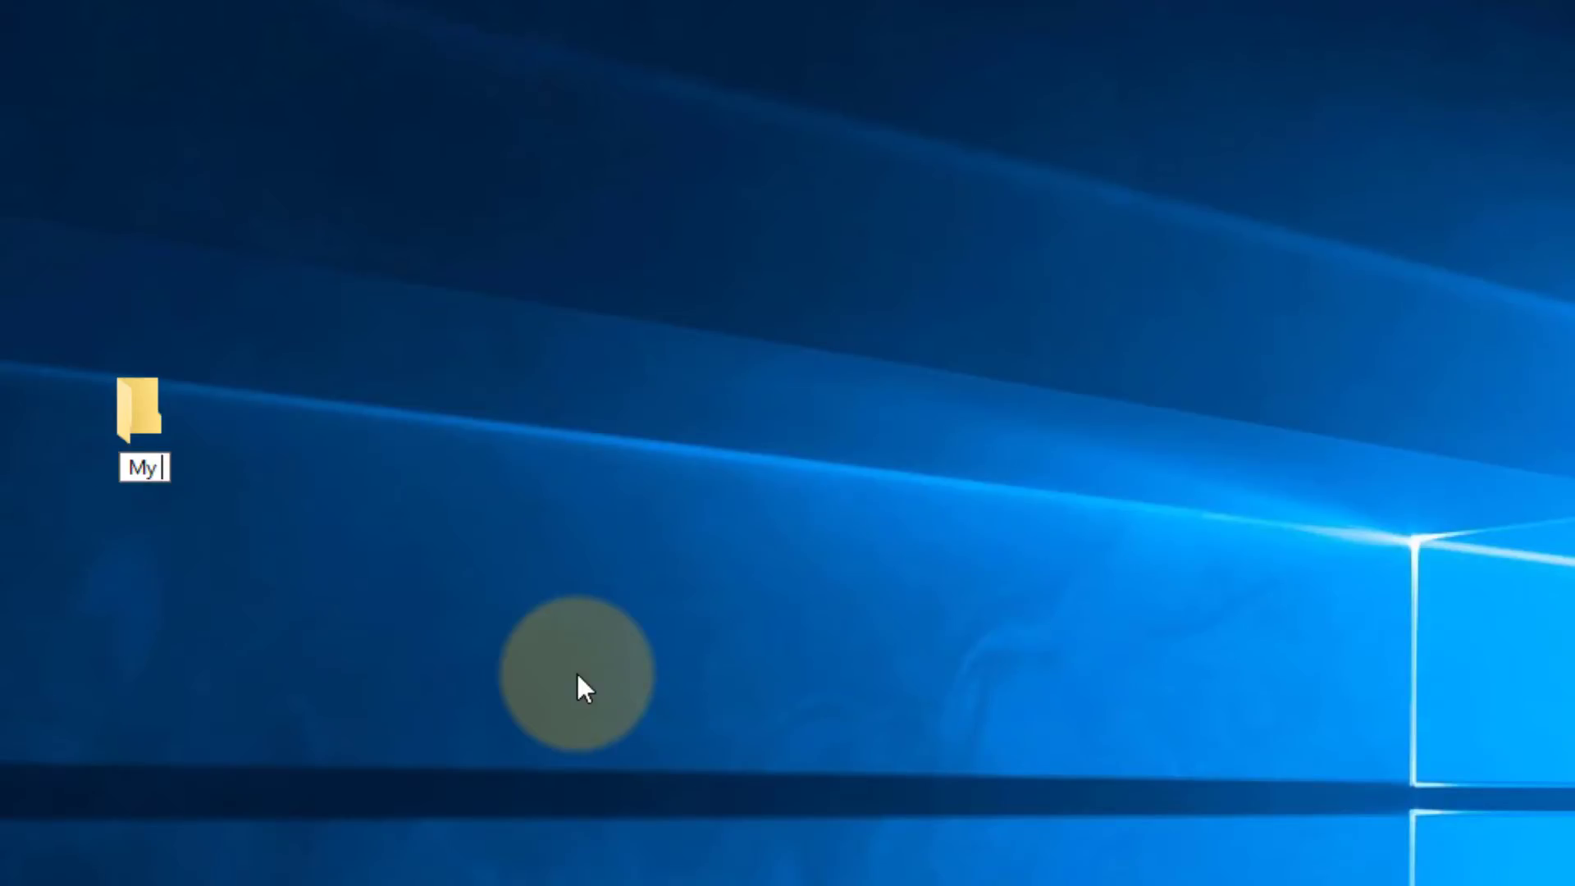
pyautogui.write('My Morphs')
pyautogui.press('Return')
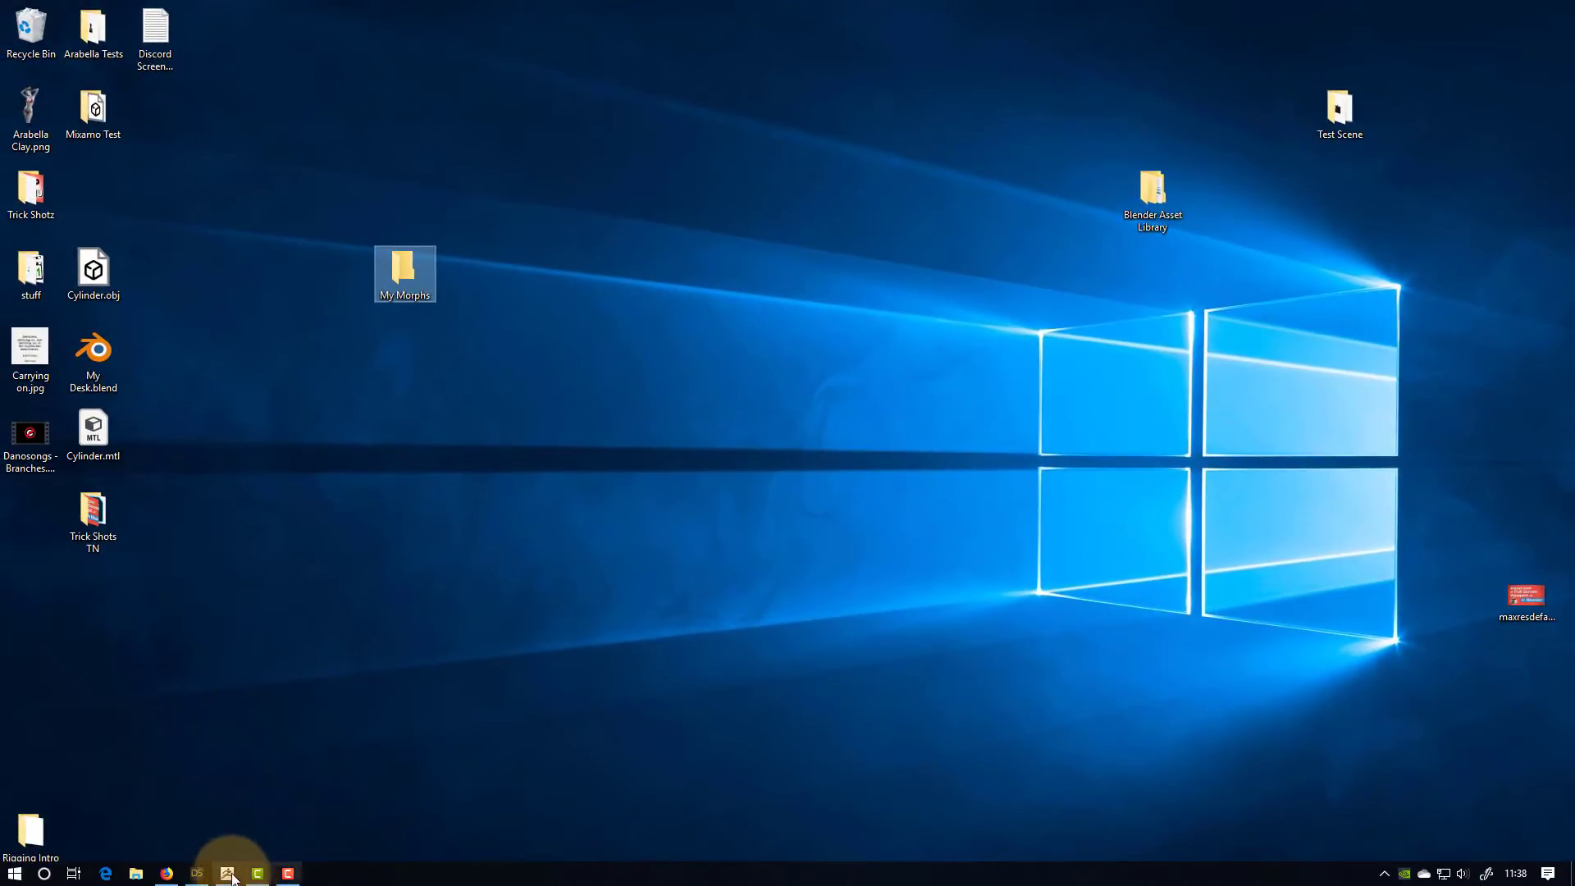
pyautogui.click(230, 874)
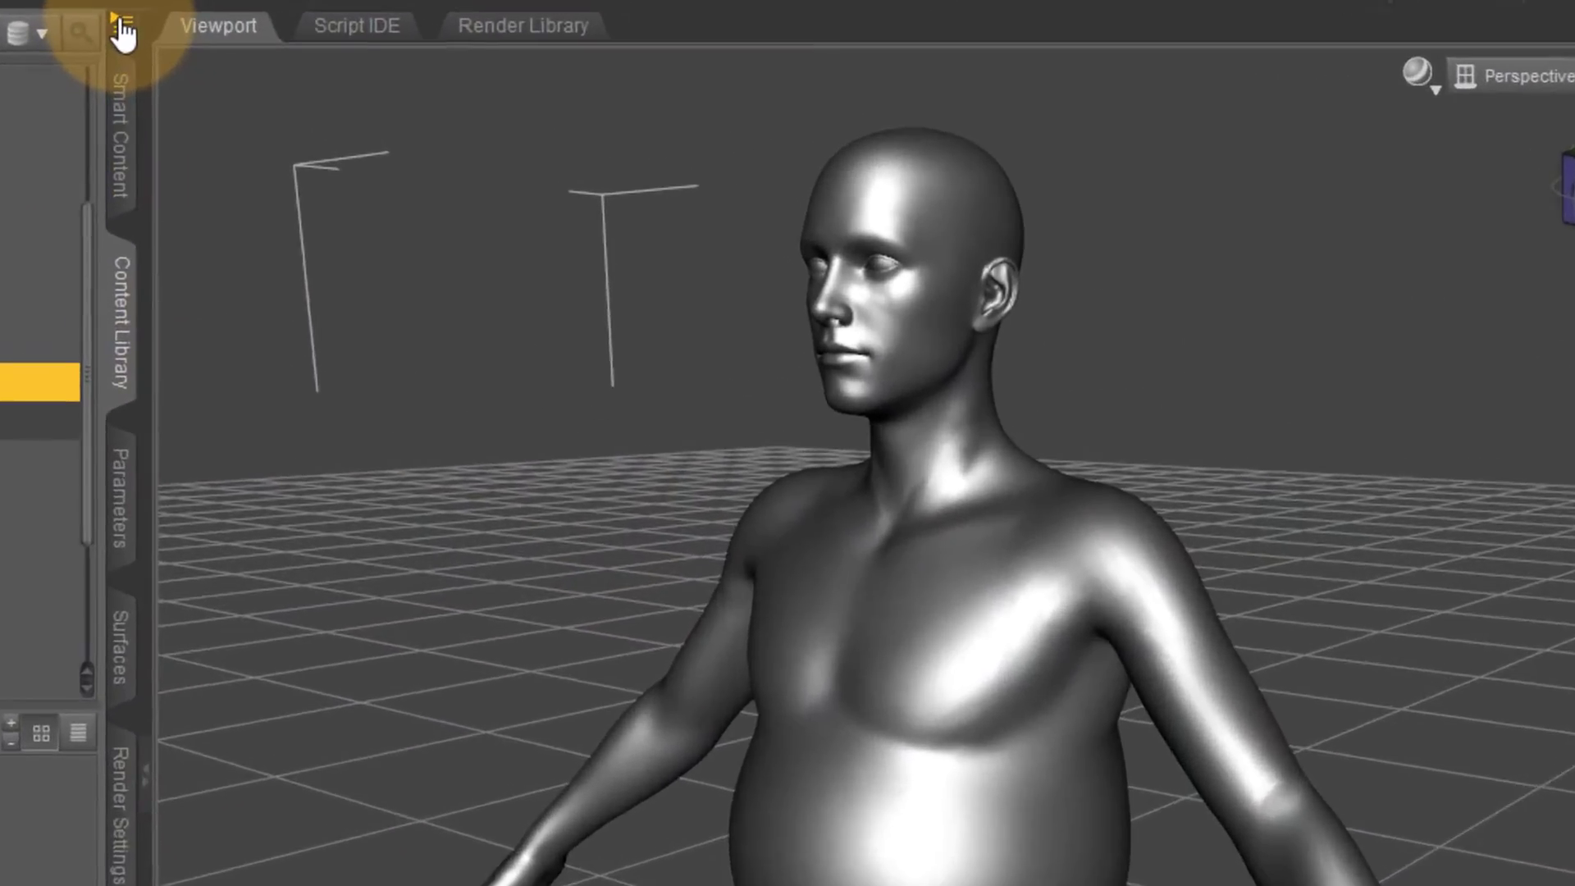
# Step: Open the Content Directory Manager and expand the DAZ Studio Formats directory set
pyautogui.click(418, 74)
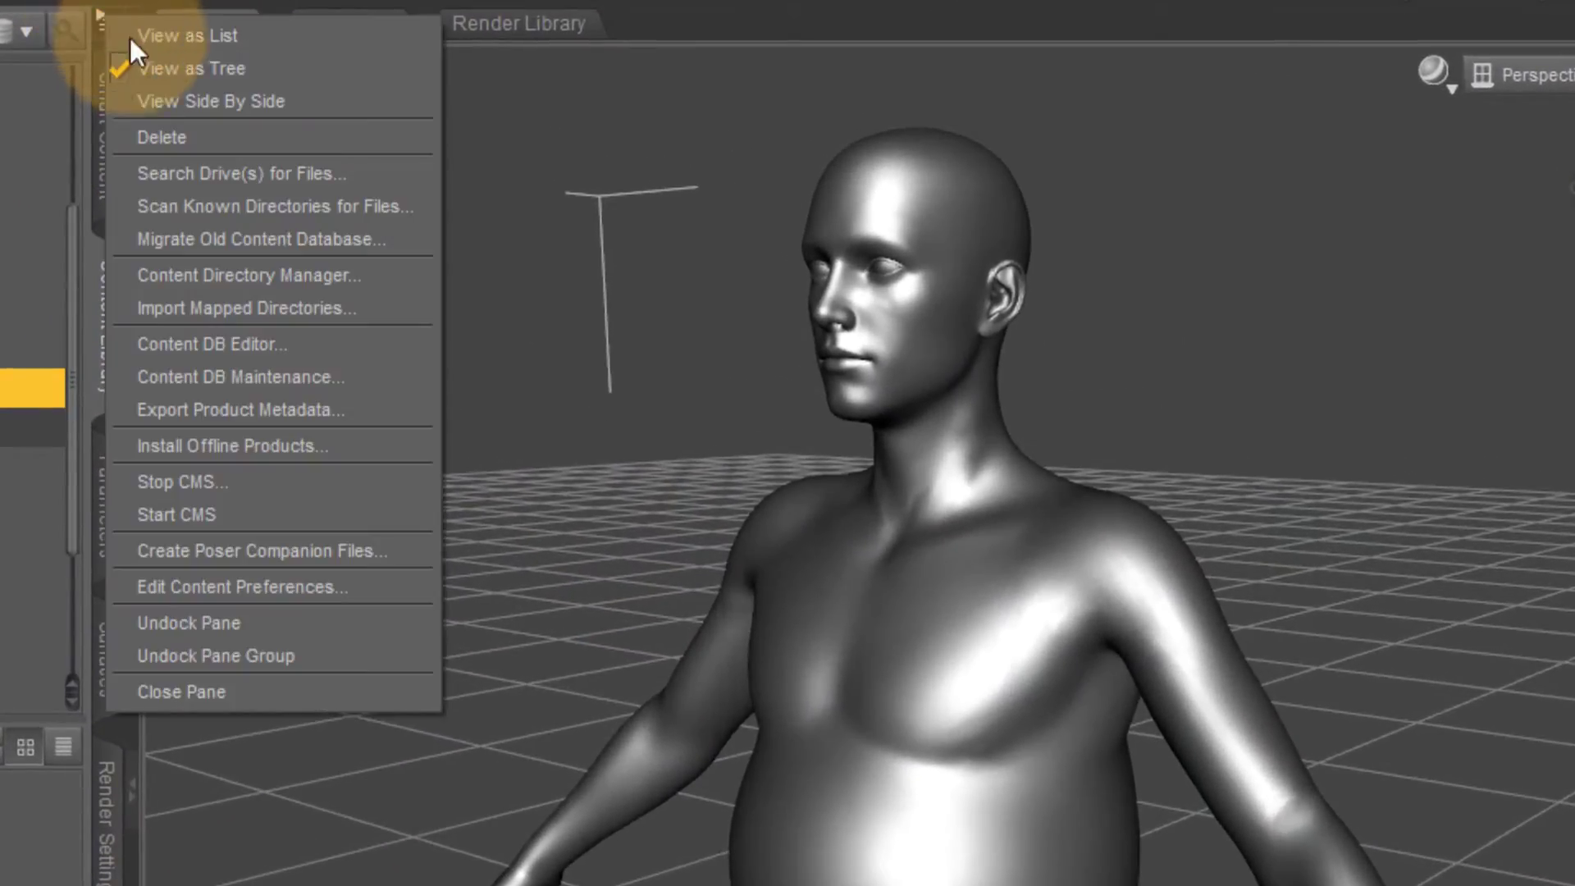
pyautogui.click(364, 283)
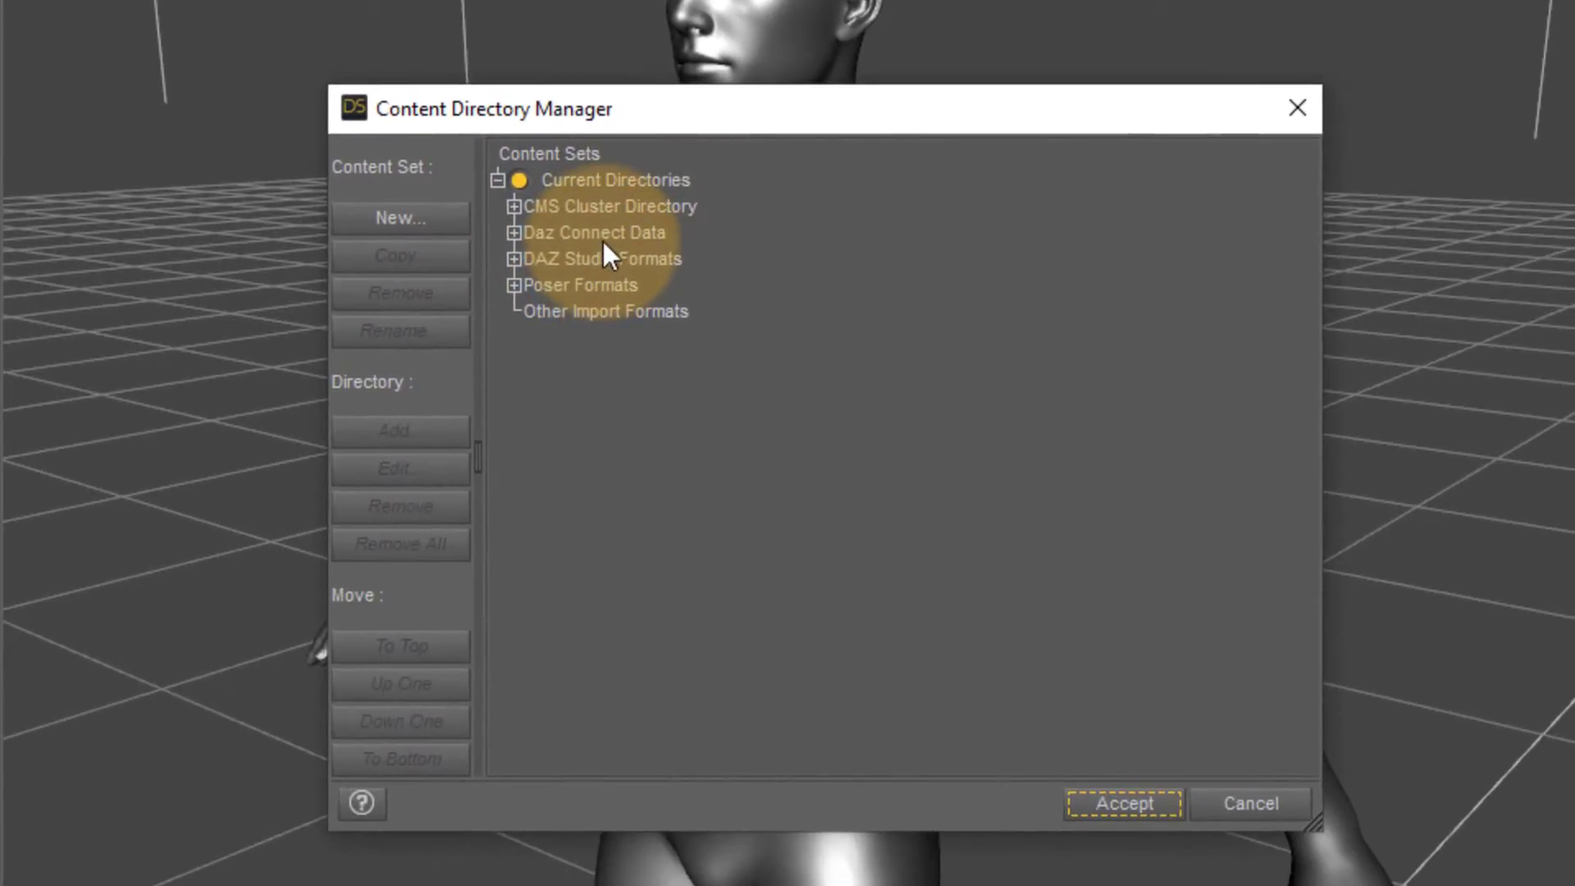
pyautogui.click(639, 354)
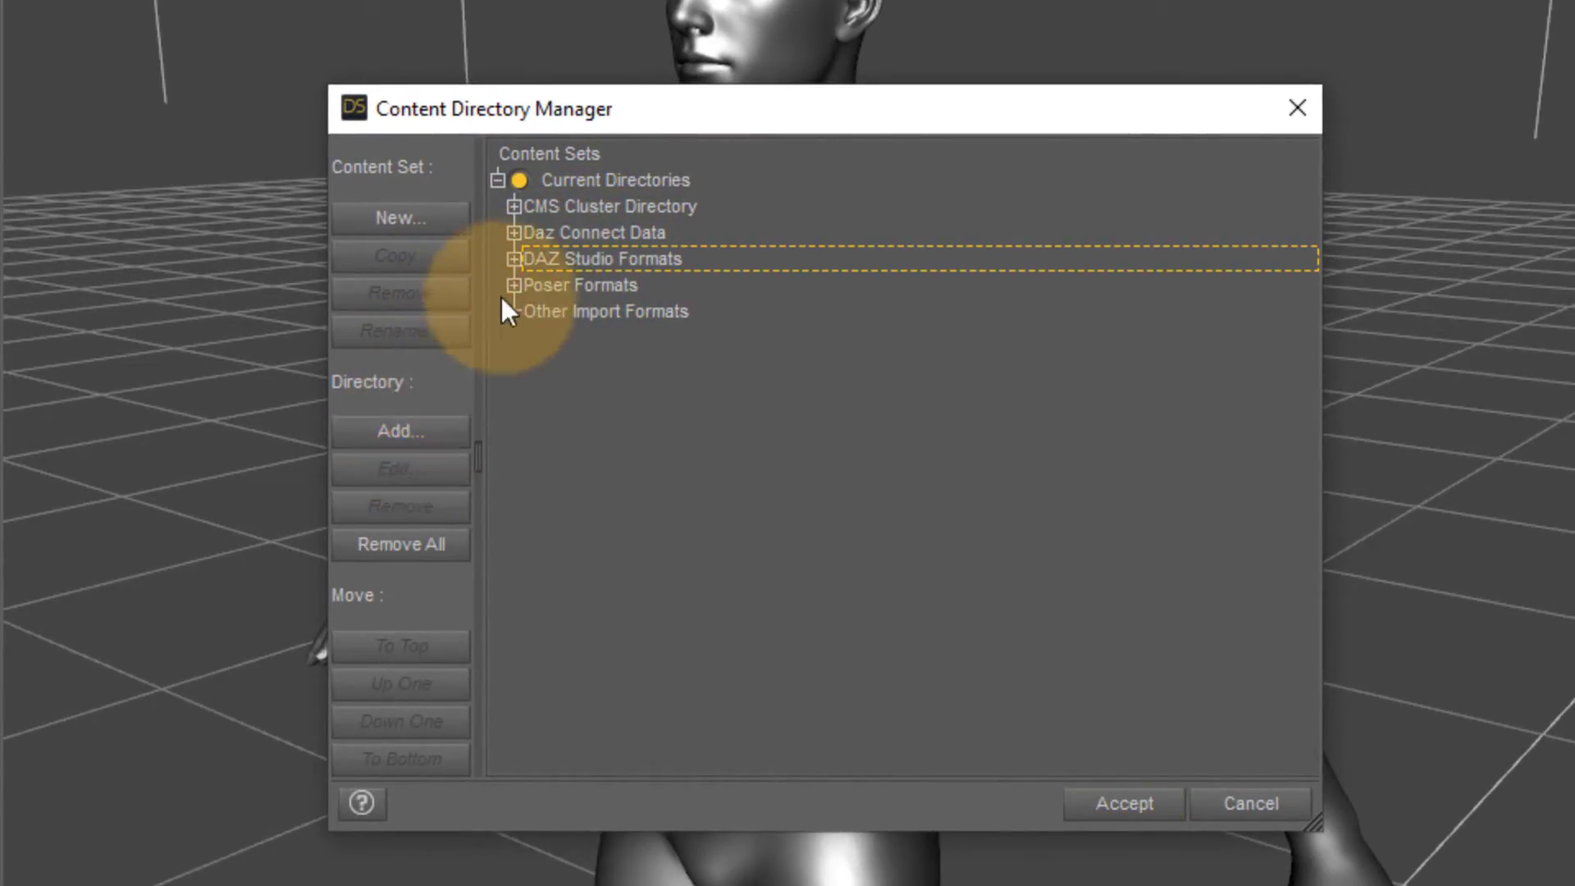
pyautogui.click(513, 258)
# Step: Add the desktop My Morphs folder as a new DAZ Studio Formats content directory
pyautogui.click(443, 426)
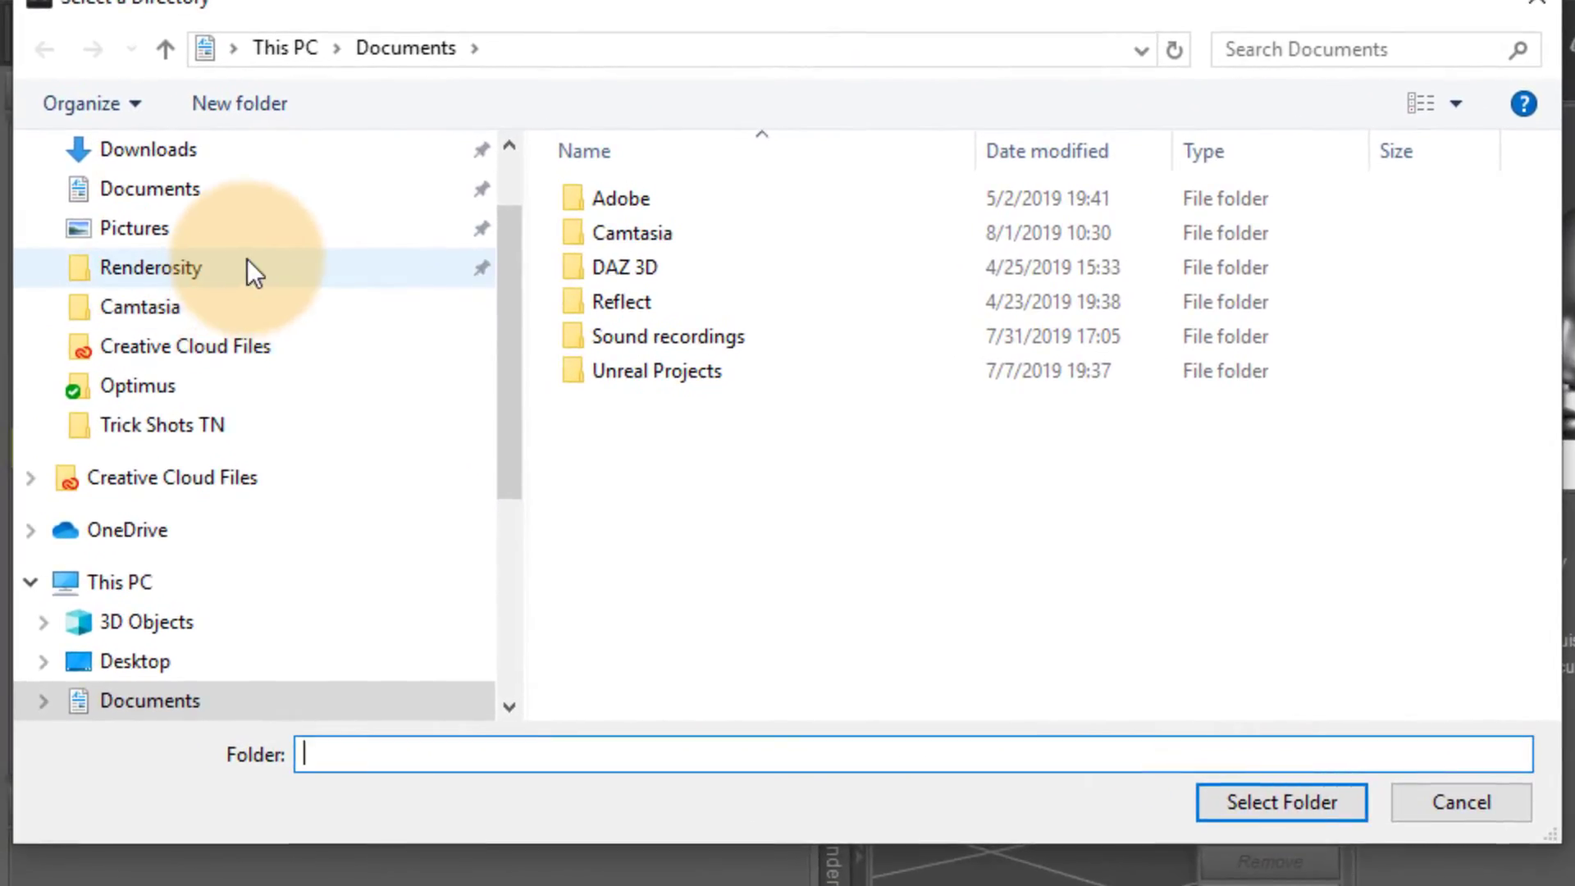
pyautogui.scroll(2, 246, 268)
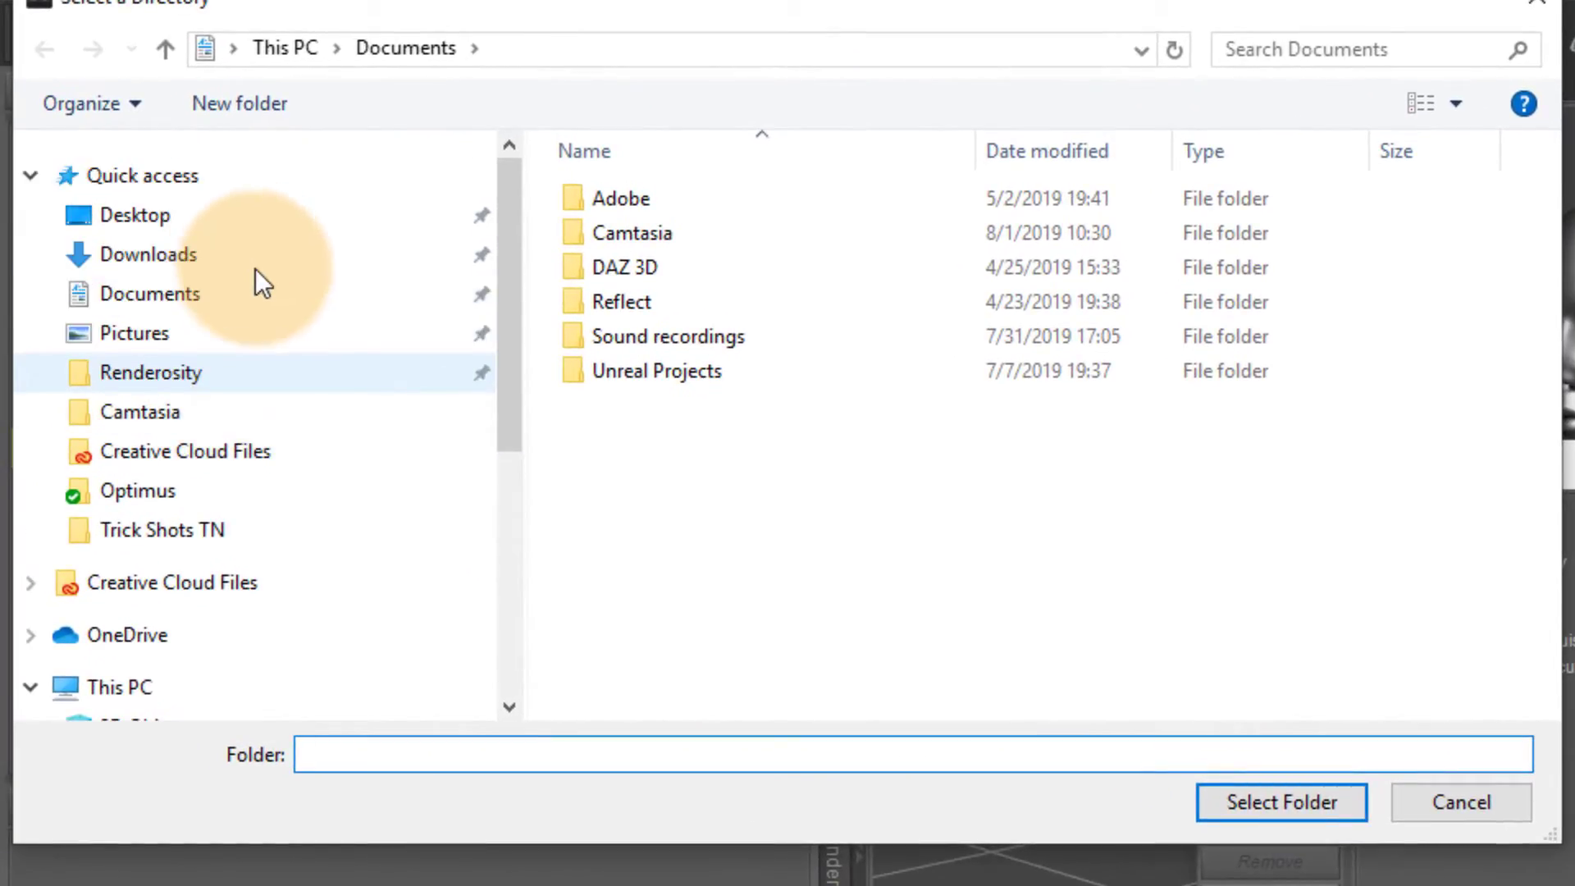
pyautogui.click(205, 224)
pyautogui.click(1267, 267)
pyautogui.doubleClick(1267, 262)
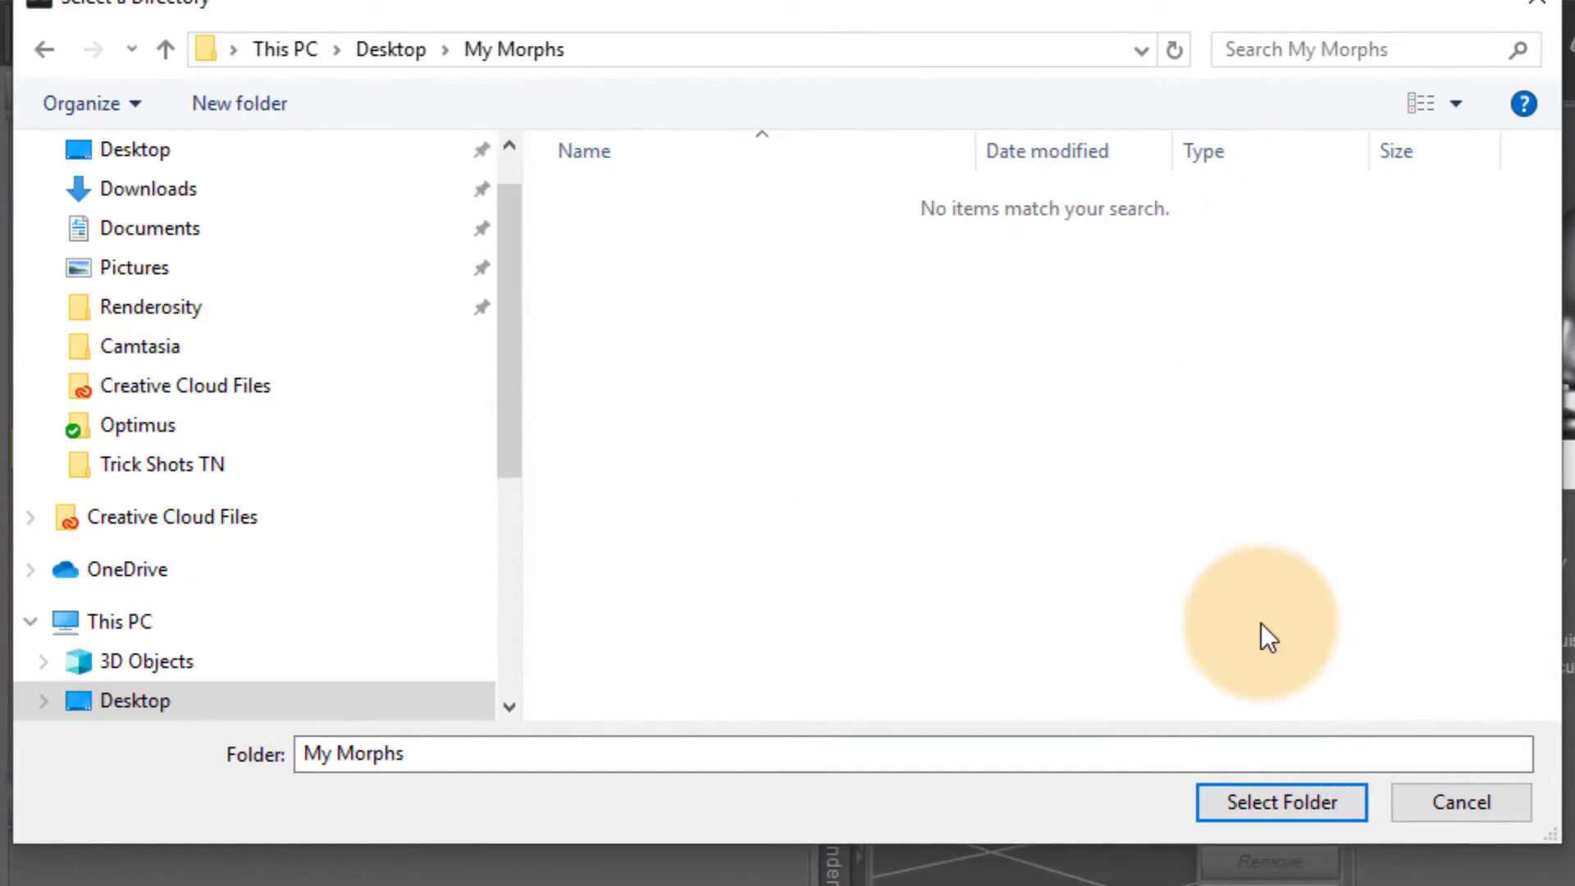
pyautogui.click(1264, 812)
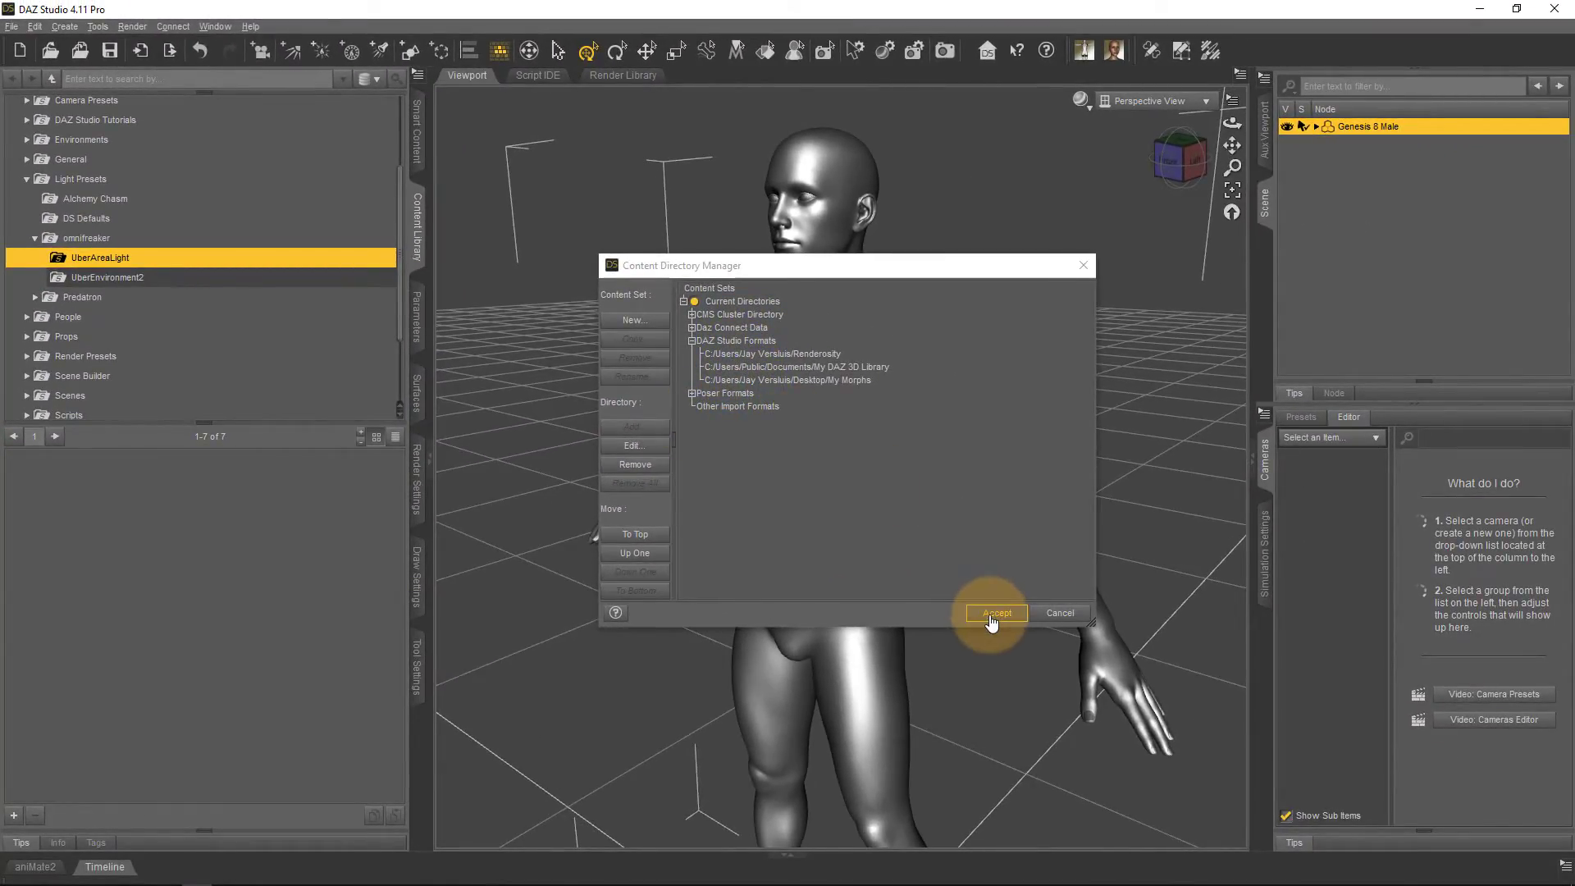
# Step: Accept the directory changes and open the Morph Asset(s) save options
pyautogui.click(994, 616)
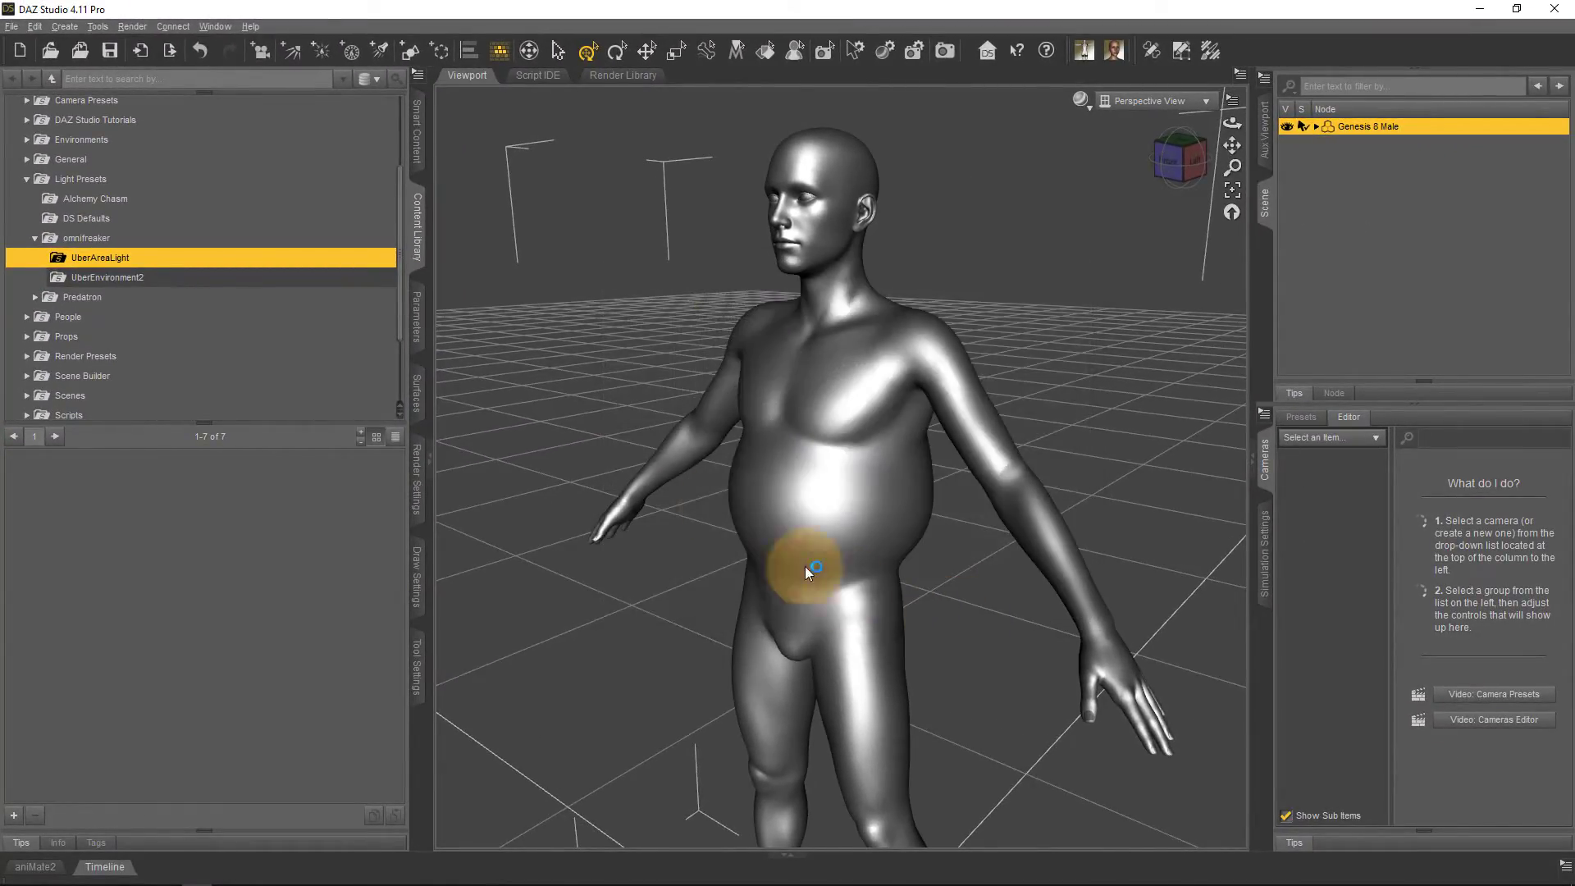
pyautogui.click(12, 26)
pyautogui.moveTo(74, 147)
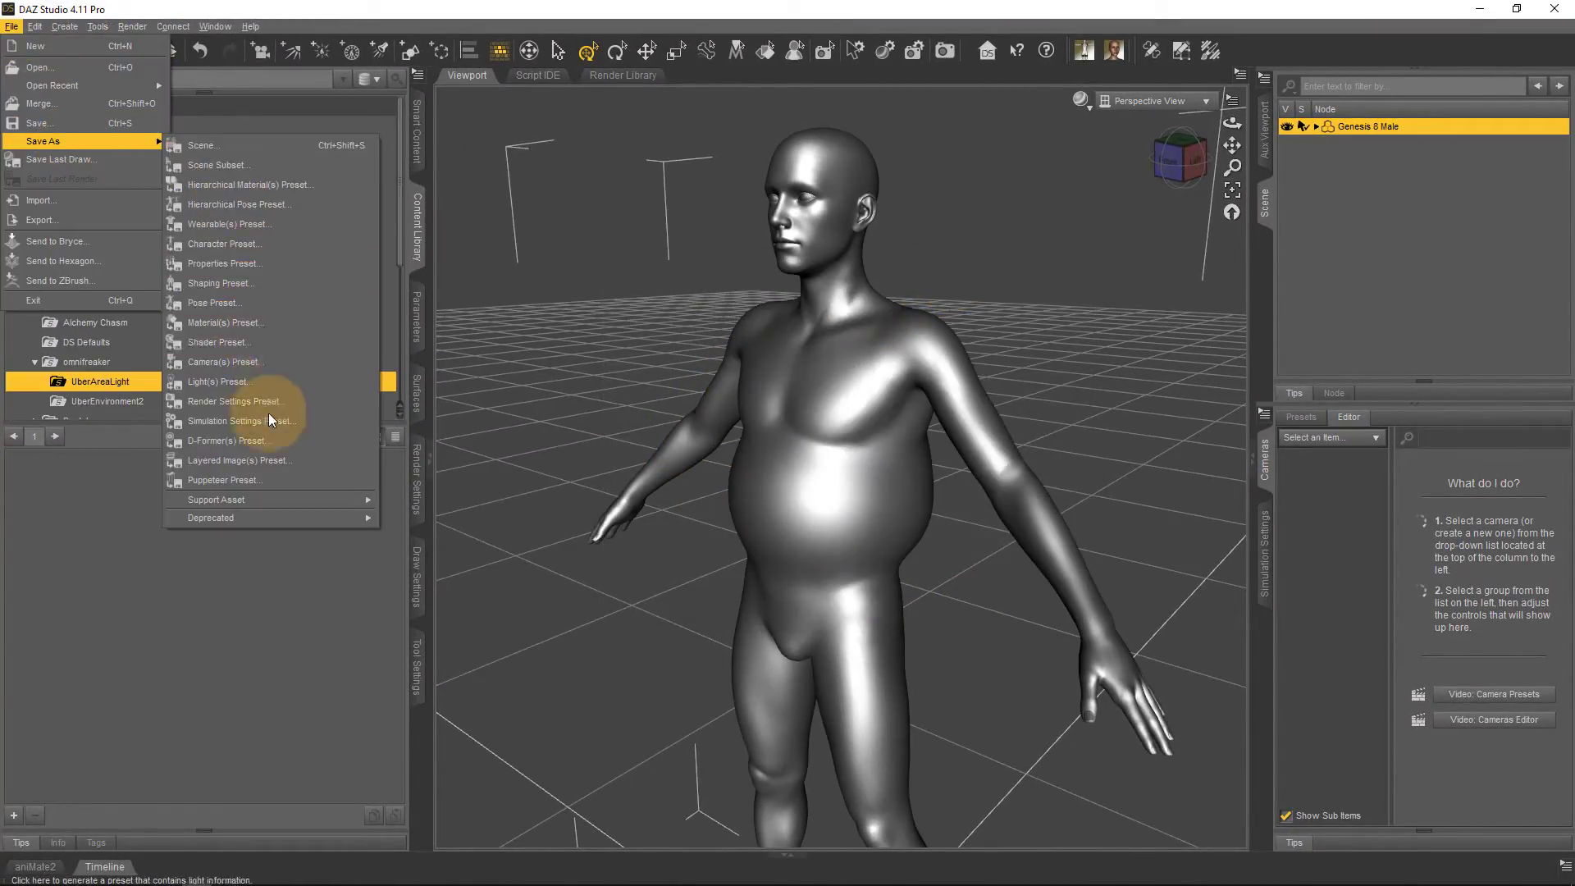
pyautogui.click(427, 534)
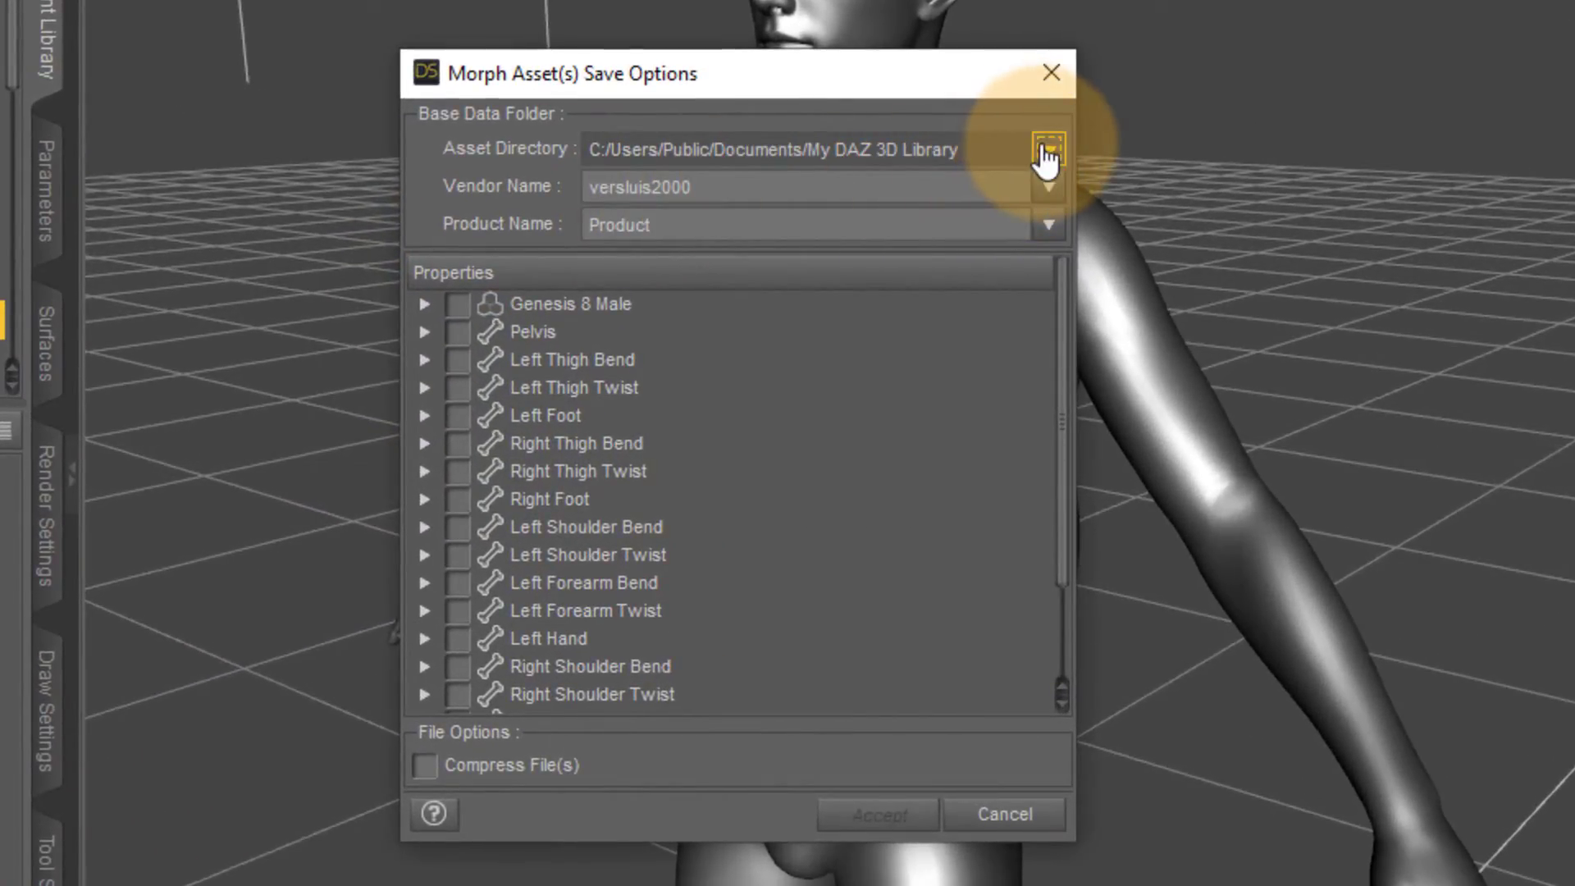
# Step: Set Asset Directory to My Morphs and Vendor Name to the author's own name
pyautogui.click(1048, 156)
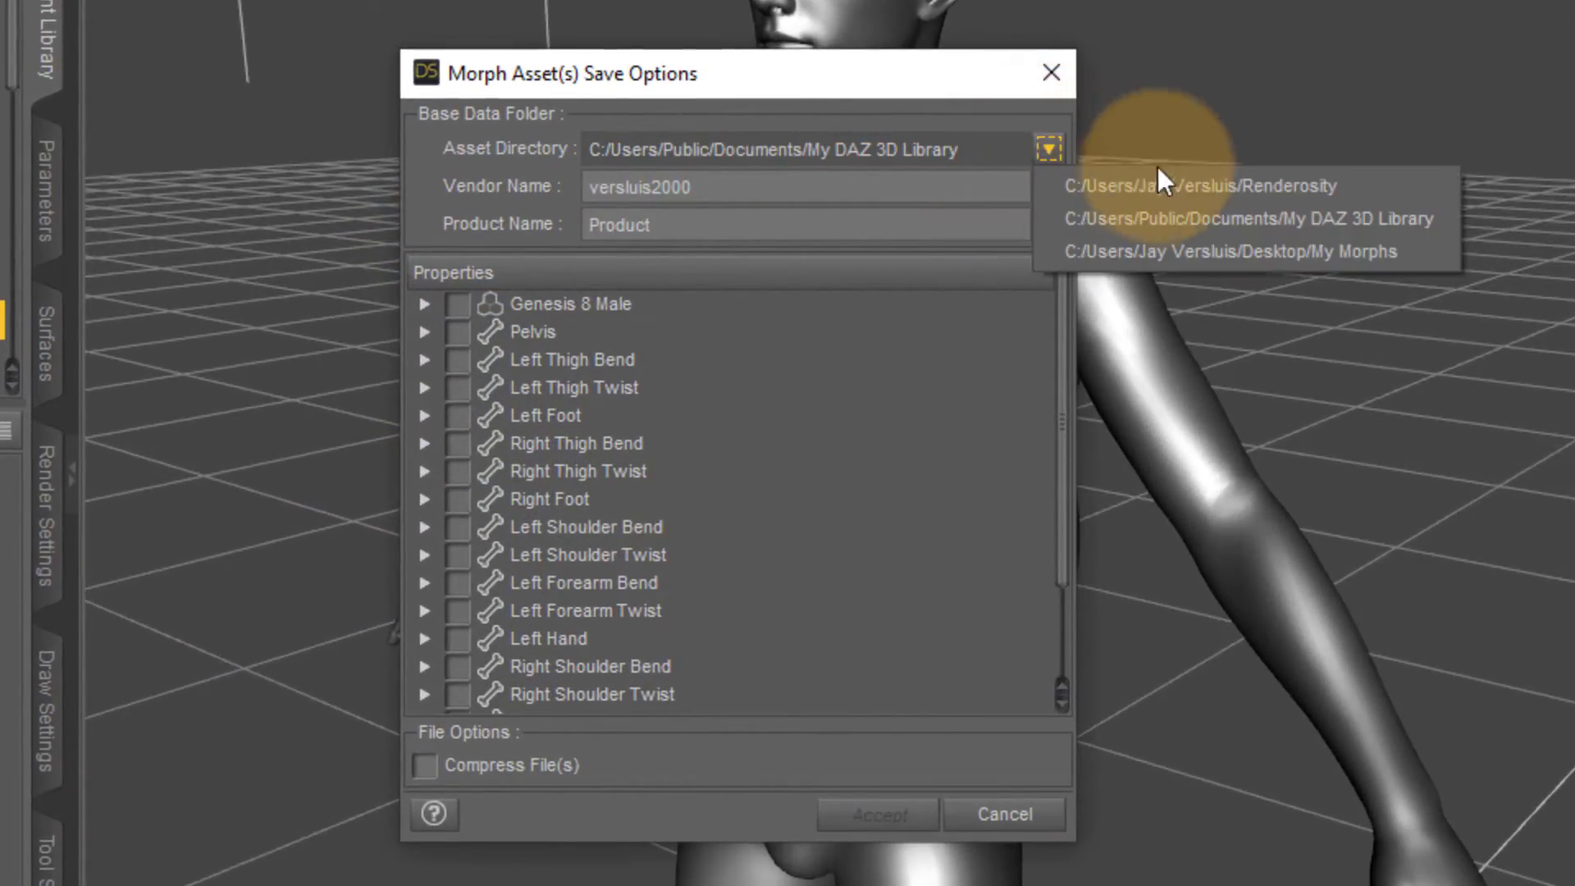
pyautogui.click(1411, 258)
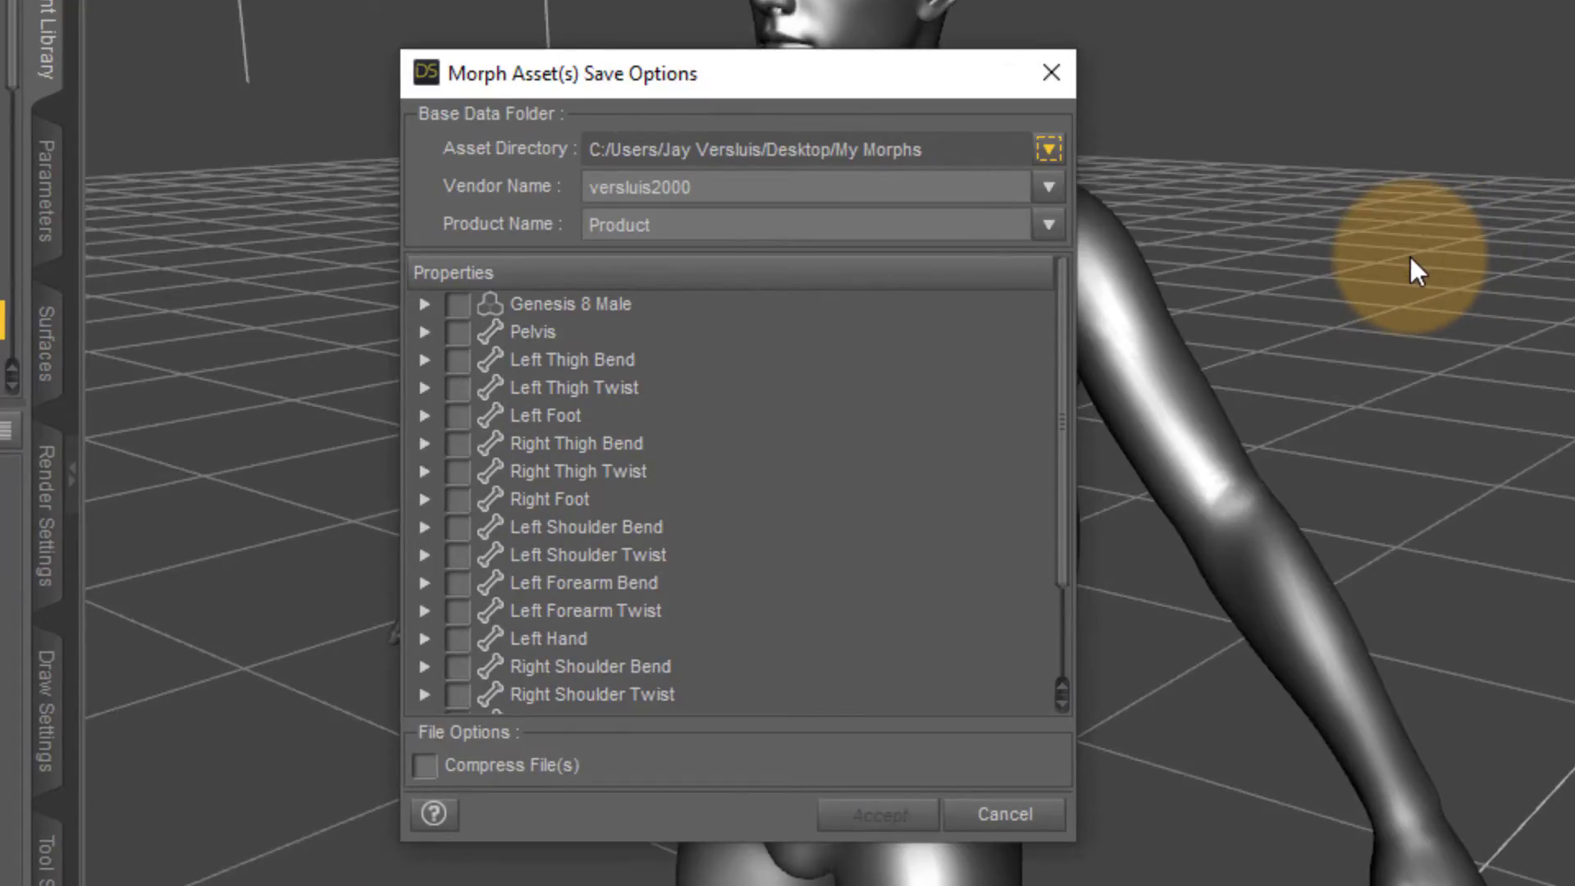
pyautogui.doubleClick(750, 181)
pyautogui.write('Jay Versluis')
pyautogui.press('Tab')
# Step: Tick the Balloon morph under Genesis 8 Male > ZBrush and save the asset
pyautogui.click(425, 305)
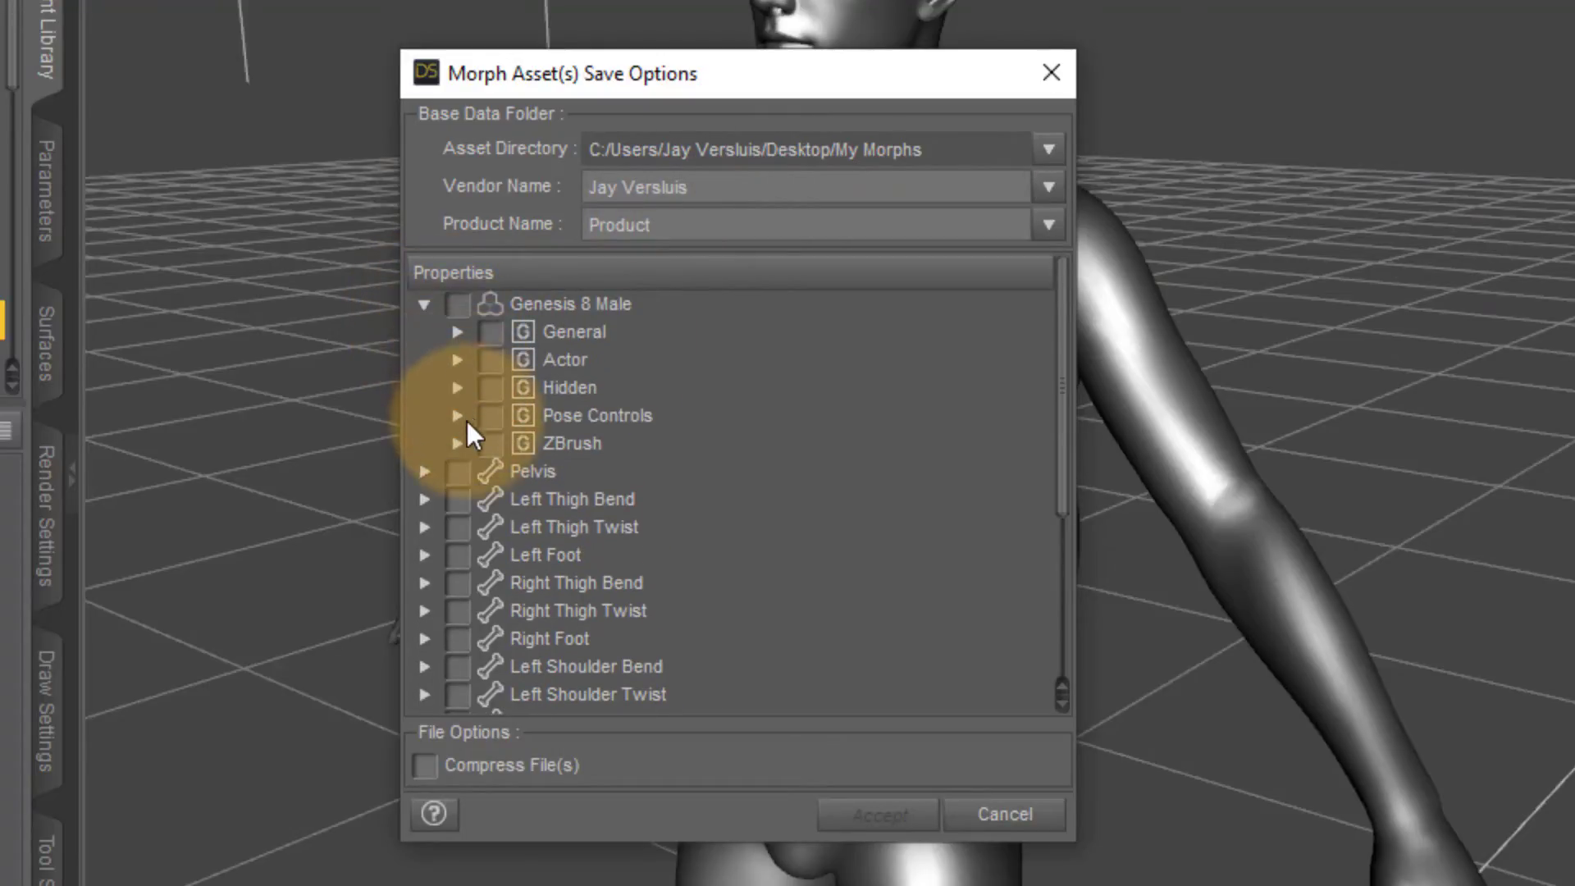
pyautogui.click(459, 444)
pyautogui.click(523, 473)
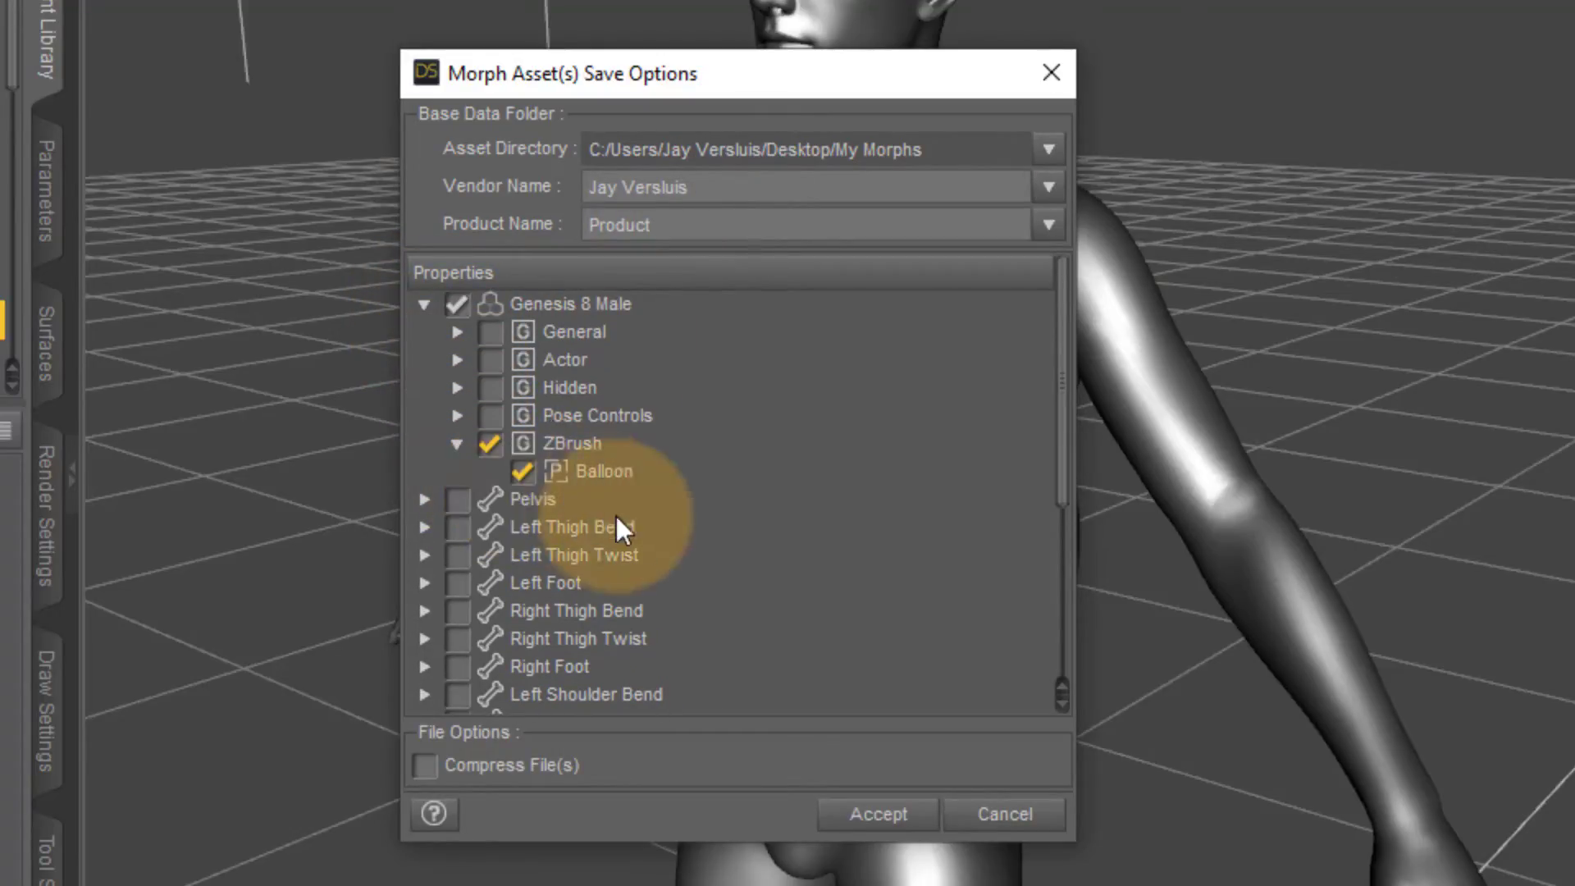
pyautogui.click(876, 815)
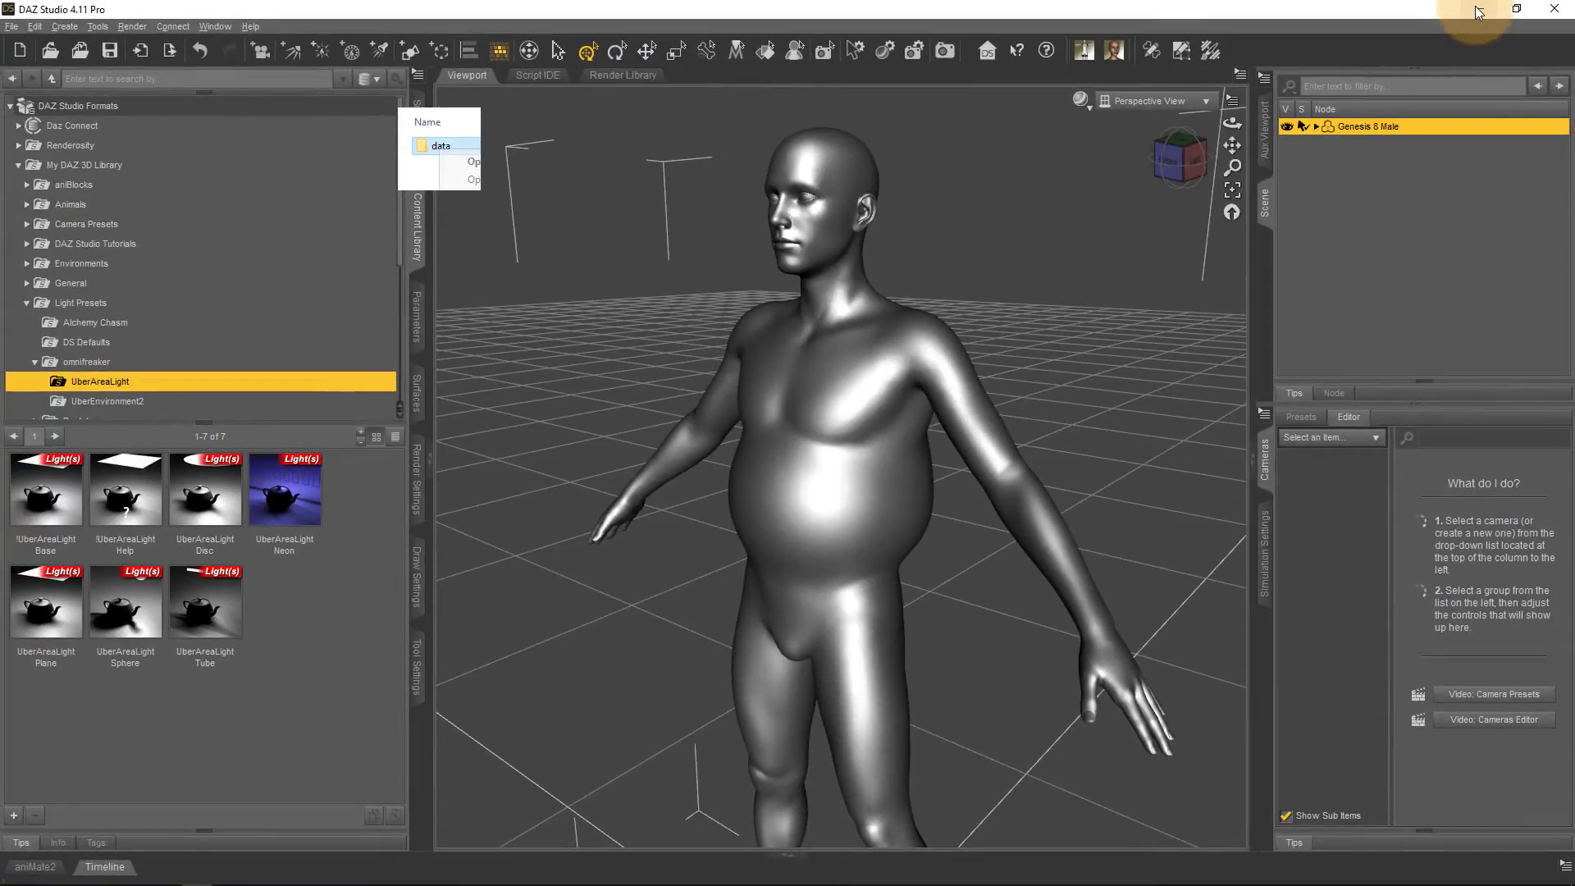
# Step: With DAZ Studio minimized, open the desktop My Morphs folder and call up the data folder's Send to options
pyautogui.click(1469, 11)
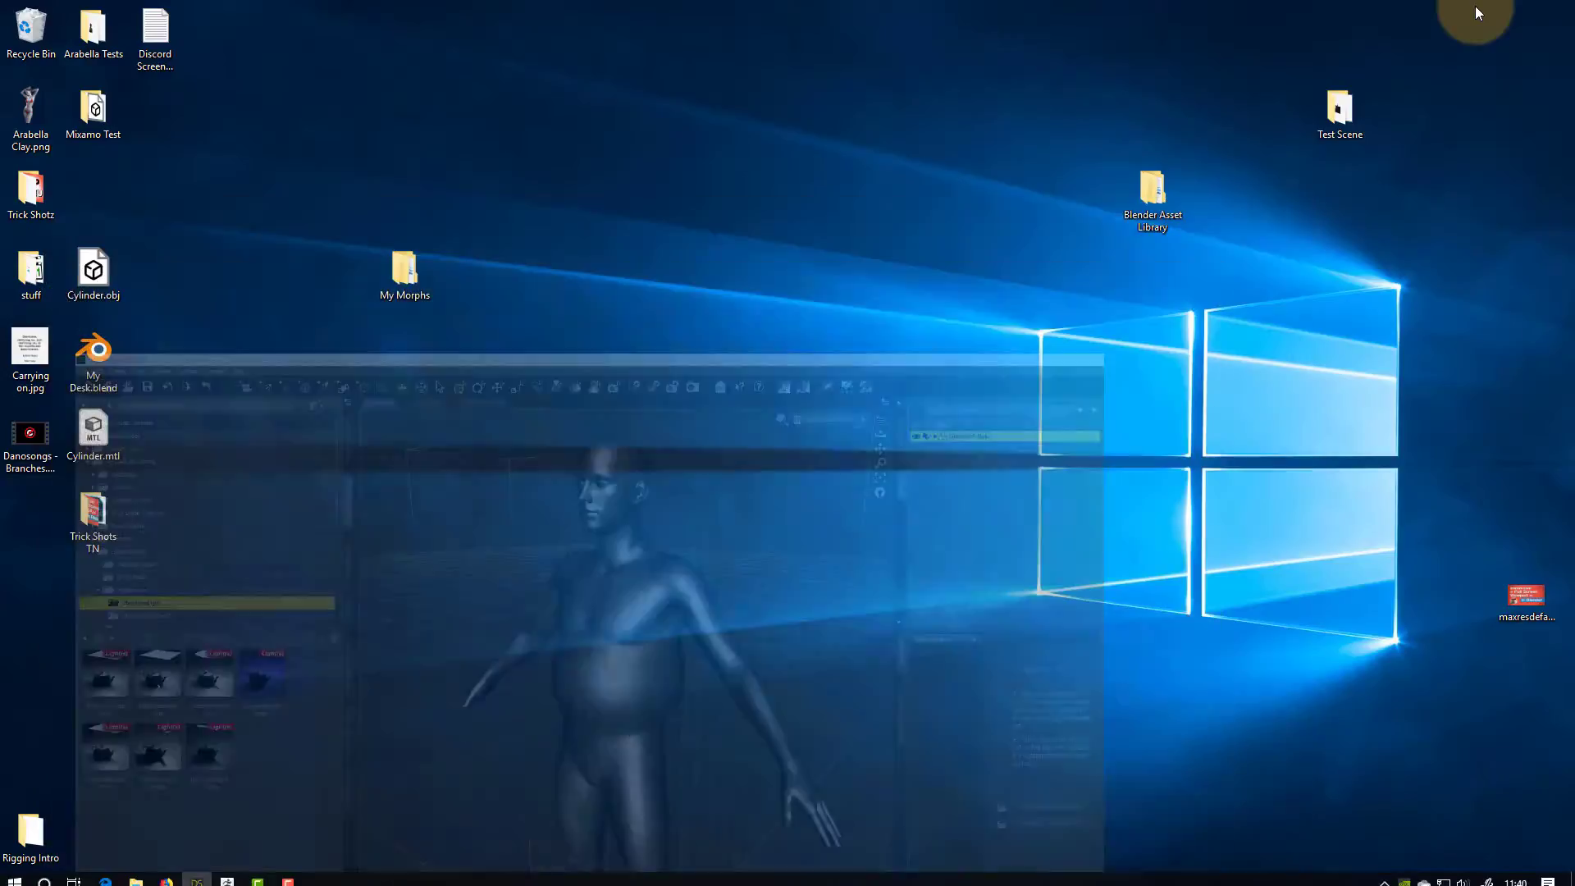
pyautogui.doubleClick(418, 277)
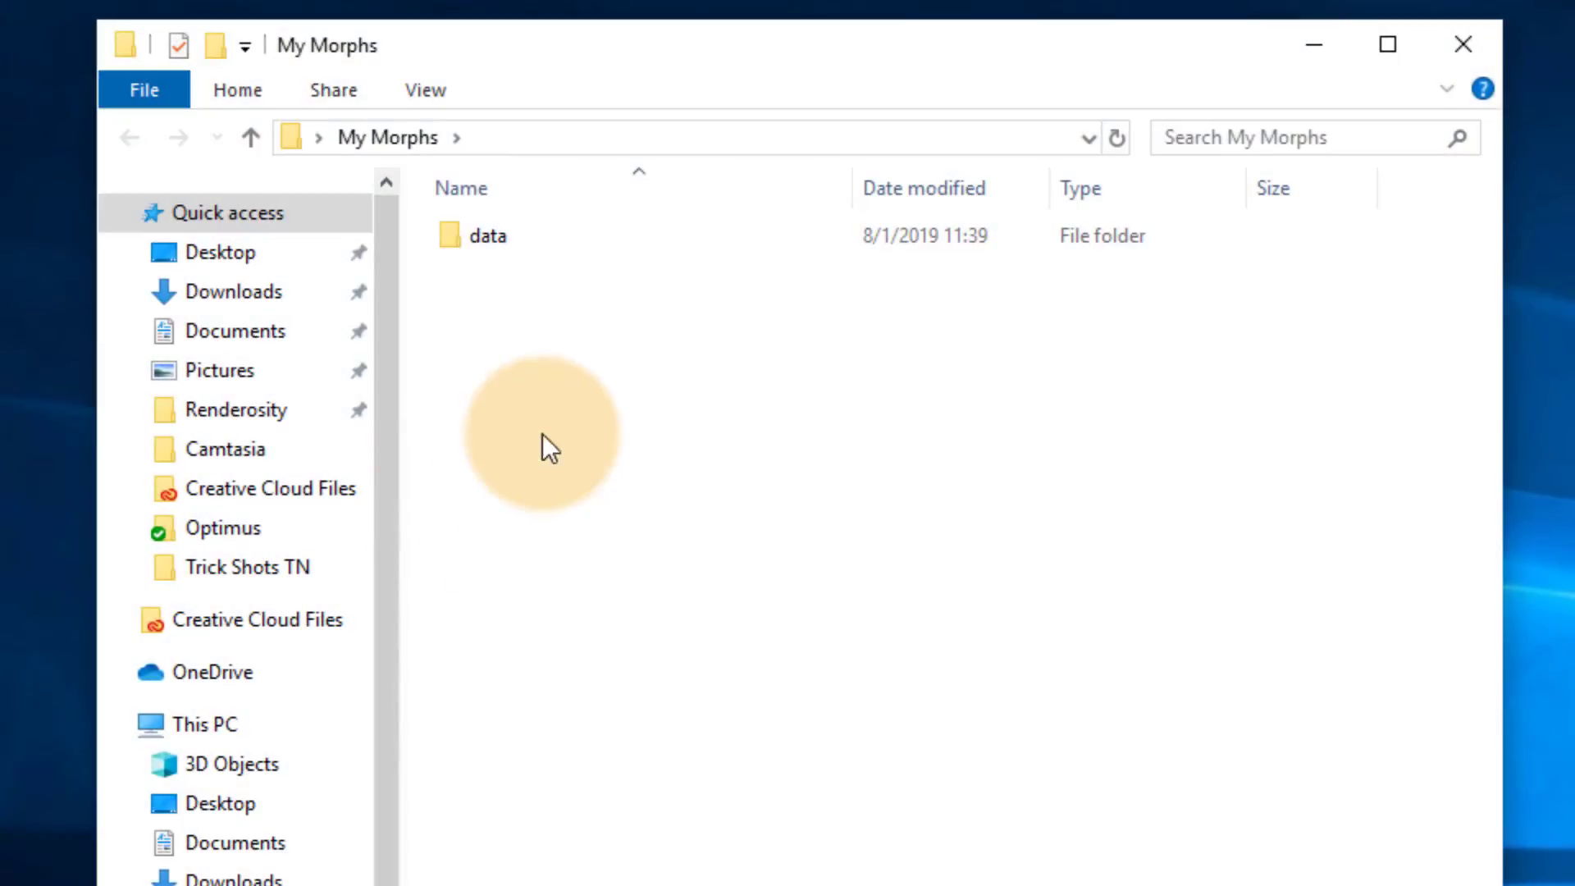
pyautogui.rightClick(533, 236)
pyautogui.moveTo(736, 763)
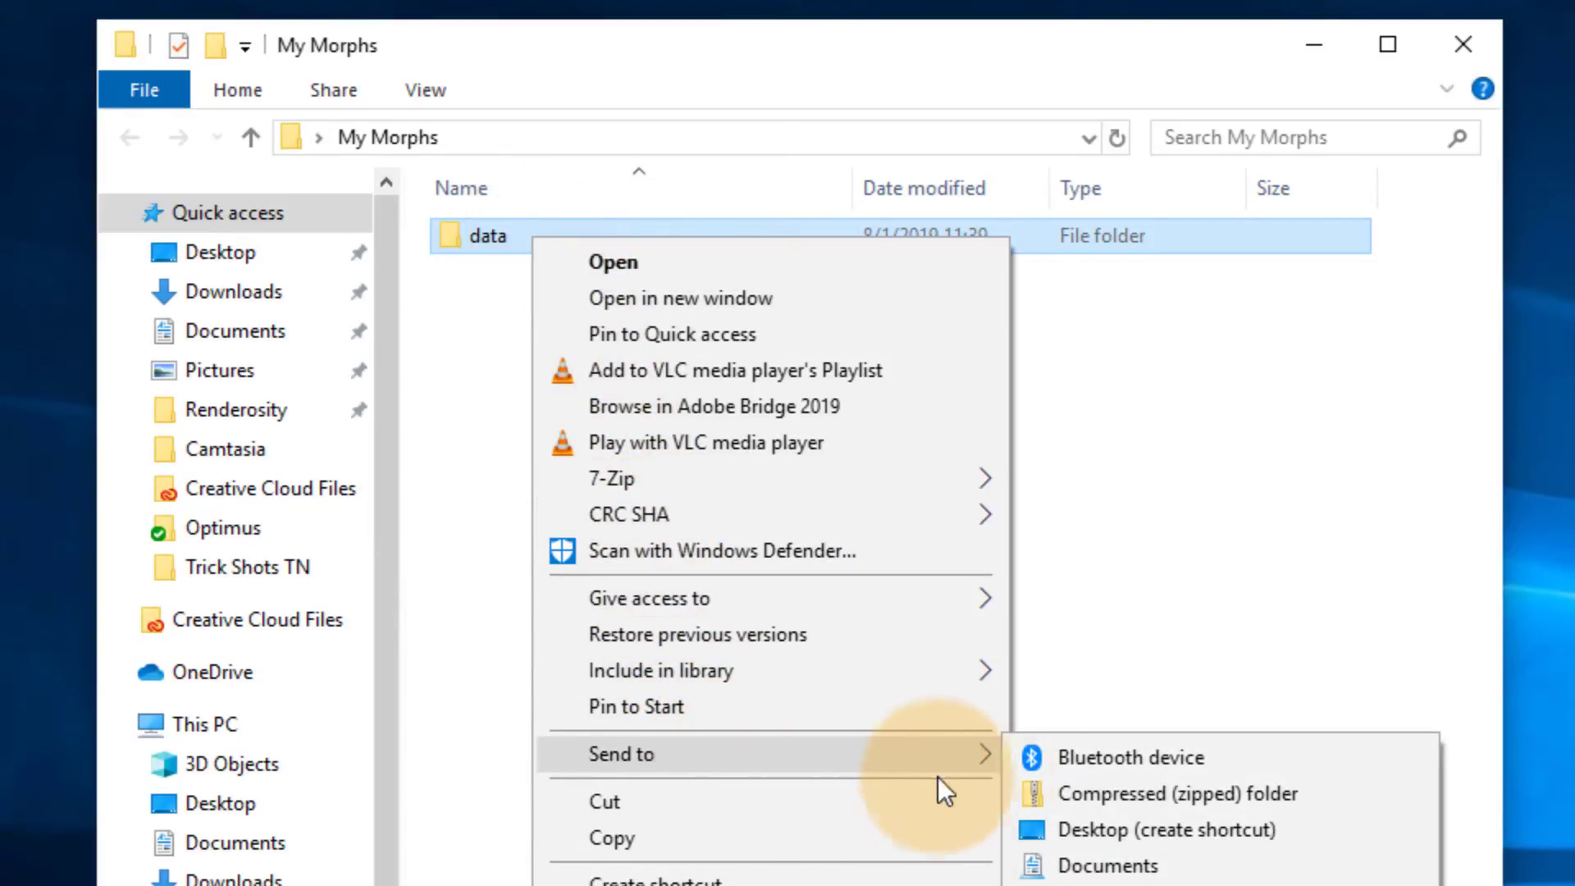